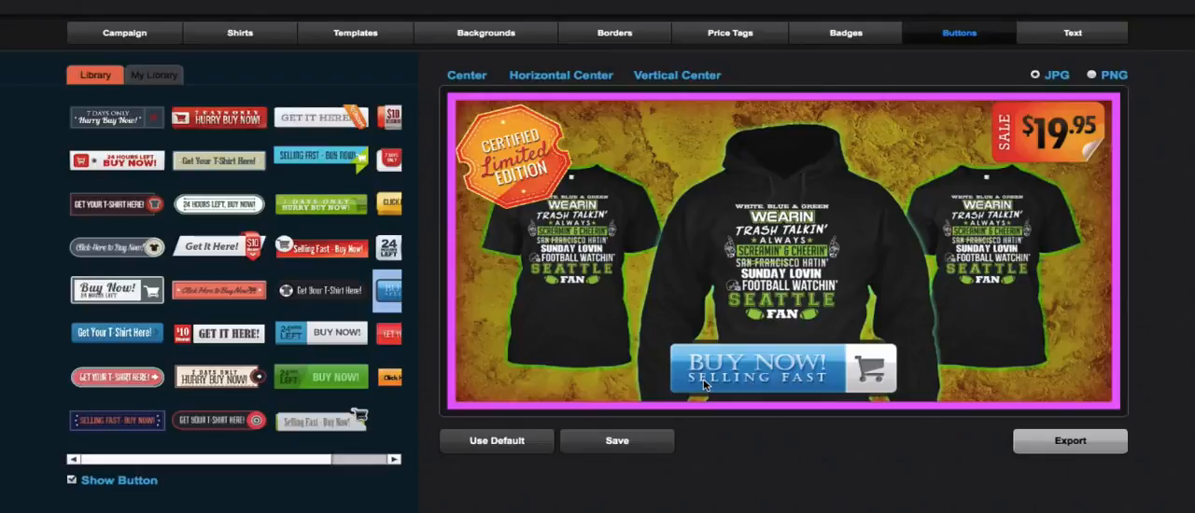
# - Reset the banner to the default design, load the seahawks TeeSpring campaign and show the library of its shirts
pyautogui.click(154, 36)
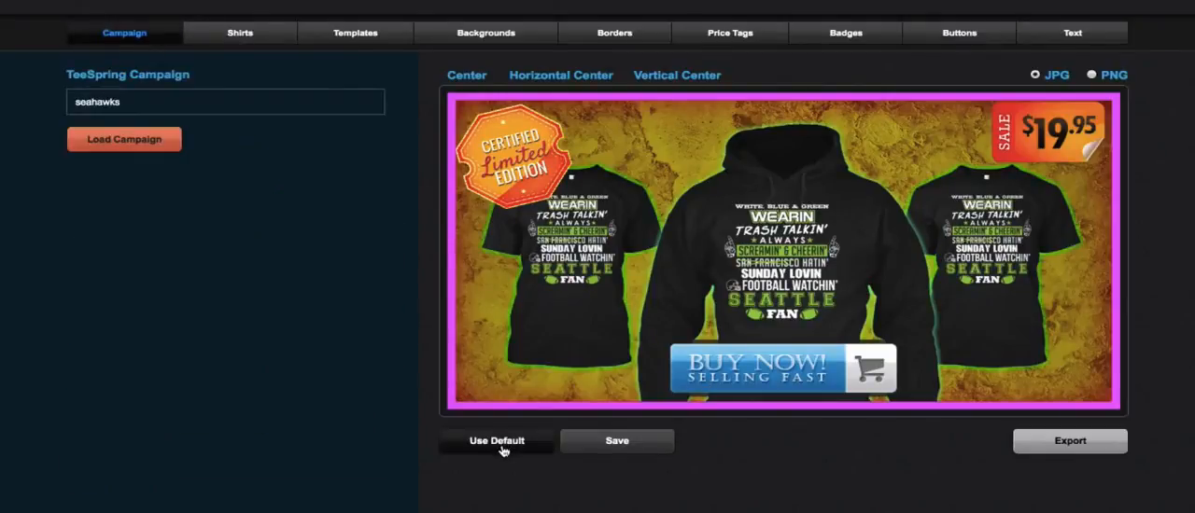
pyautogui.click(500, 446)
pyautogui.moveTo(187, 101); pyautogui.dragTo(65, 90)
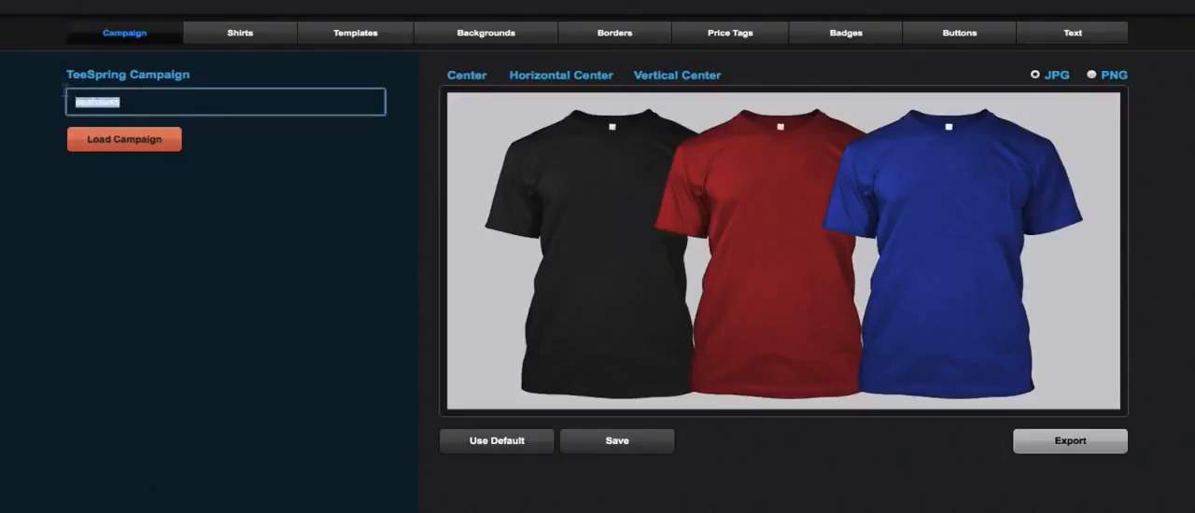
pyautogui.press('BackSpace')
pyautogui.click(158, 145)
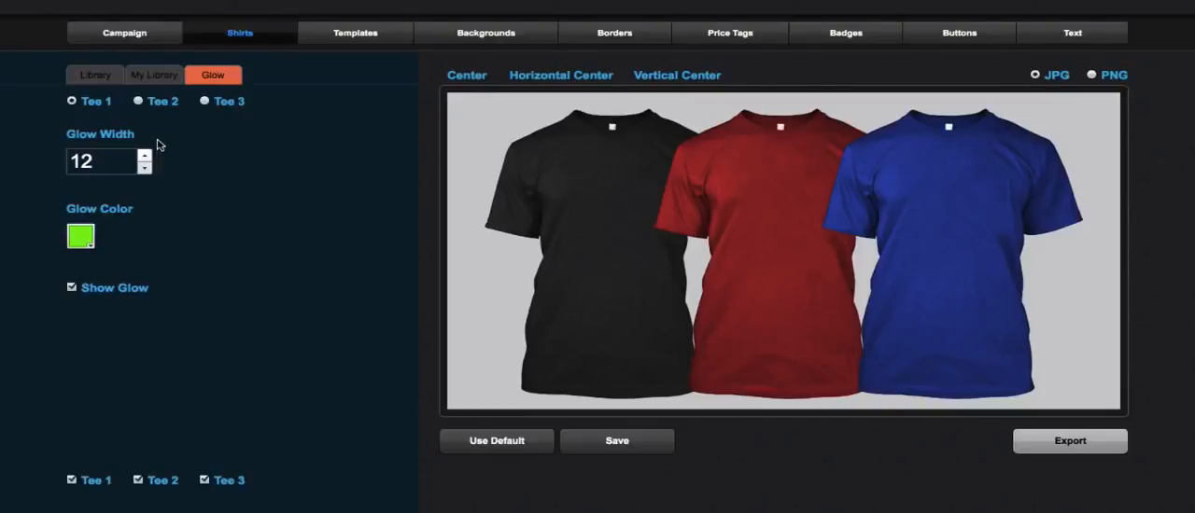
pyautogui.click(104, 74)
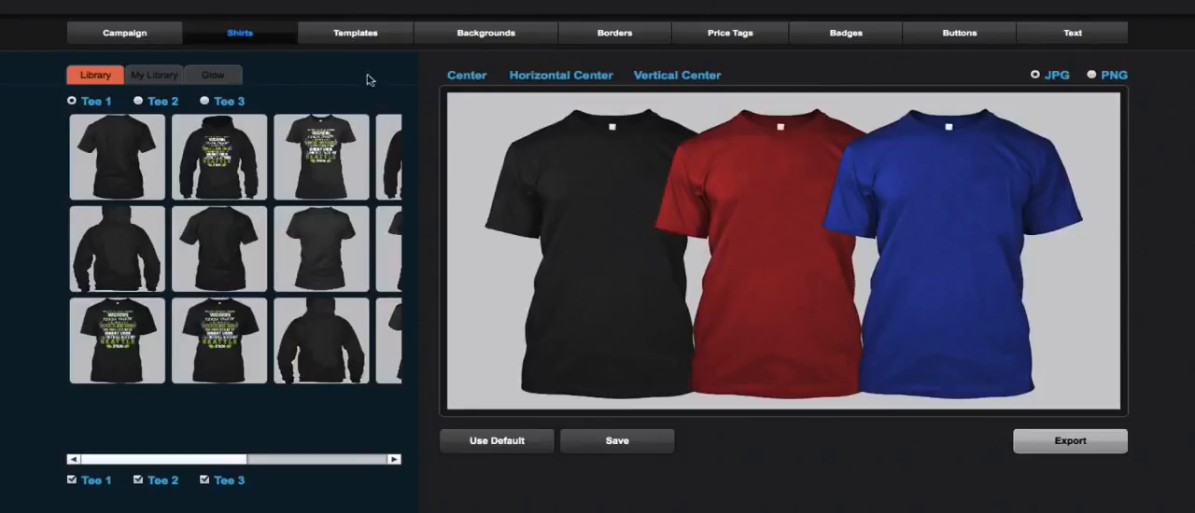
# - Browse the template library and apply the yellow grunge template with the certified limited edition badge and $19.95 price tag
pyautogui.click(363, 35)
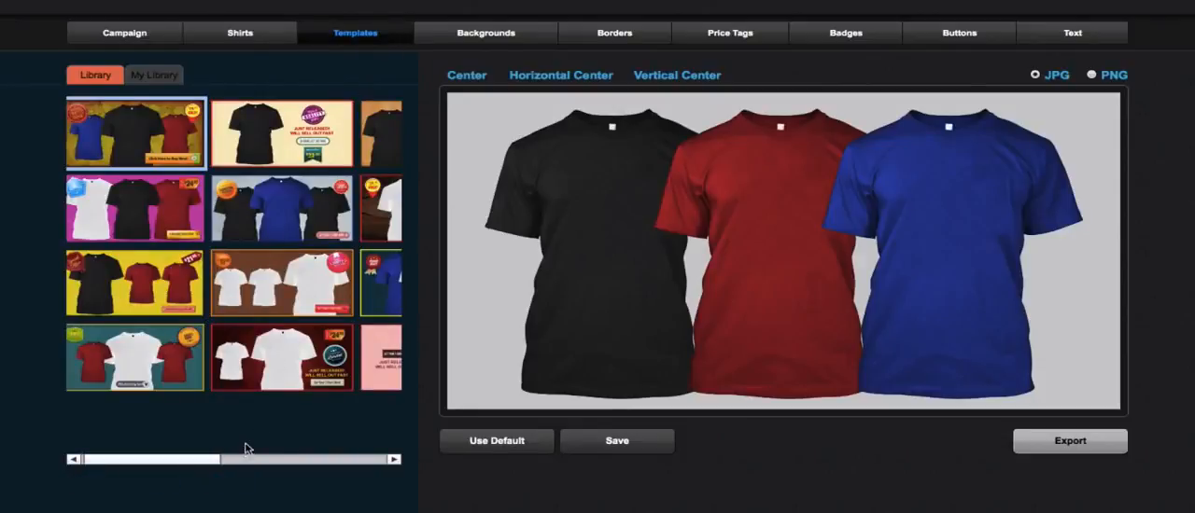
pyautogui.moveTo(197, 462); pyautogui.dragTo(368, 463)
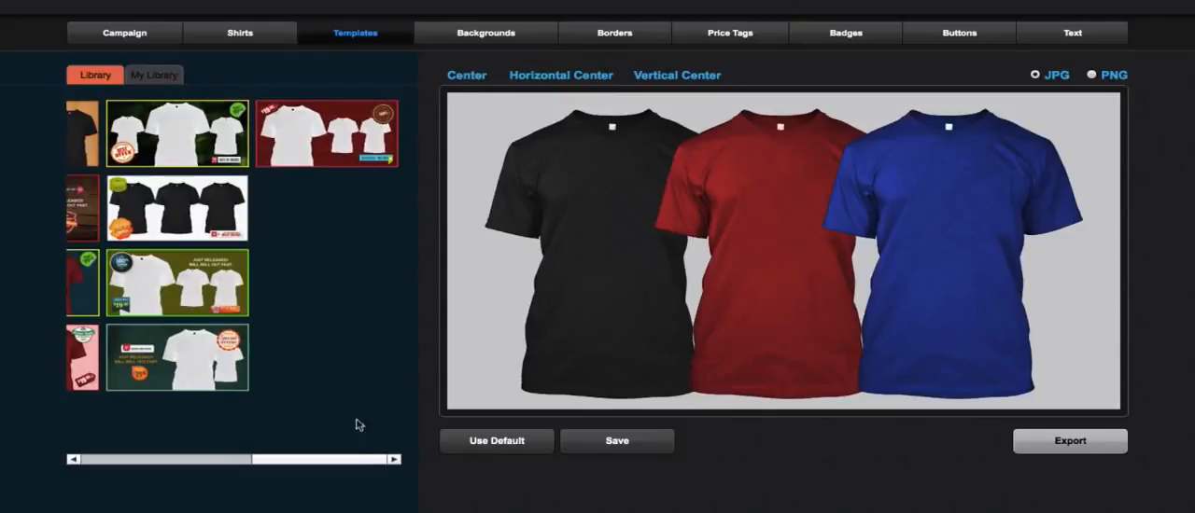
pyautogui.moveTo(355, 458); pyautogui.dragTo(116, 456)
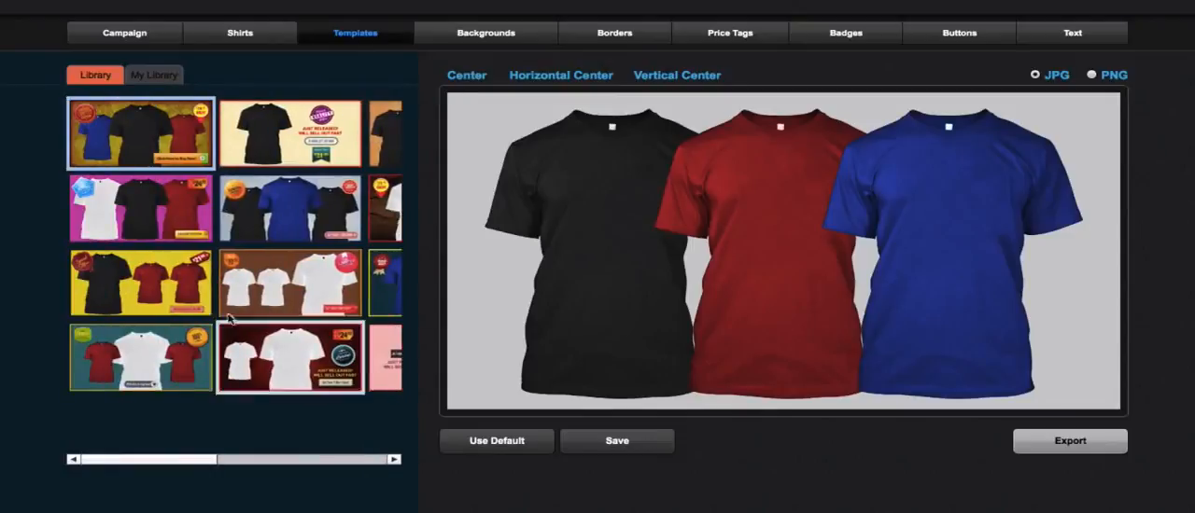
pyautogui.click(152, 202)
pyautogui.click(154, 140)
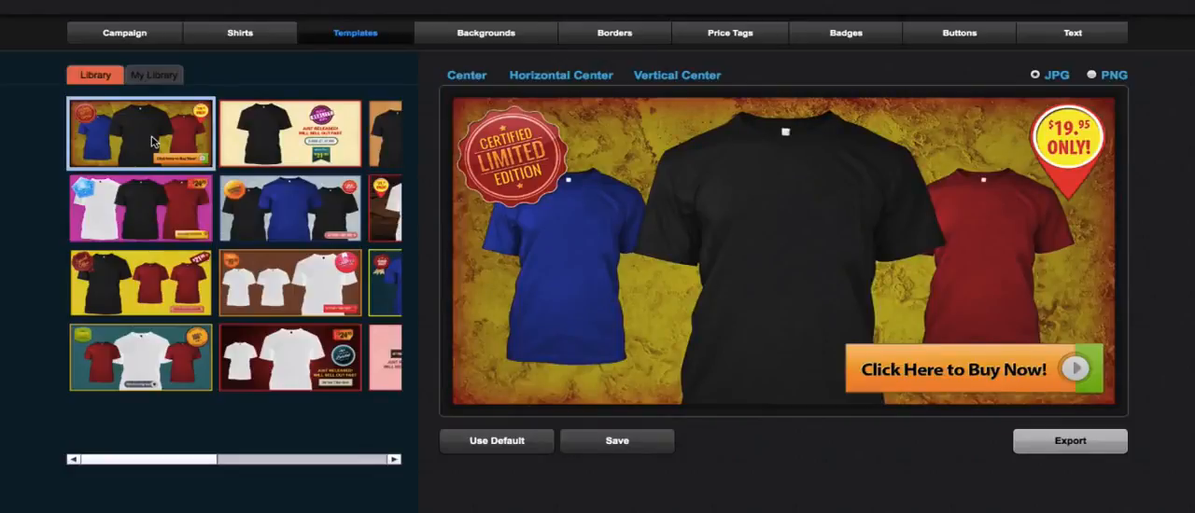
# - Replace Tee 1 and Tee 3 with library shirts: the black Seattle fan T-shirt for both, and the Seattle fan hoodie for Tee 2
pyautogui.click(247, 36)
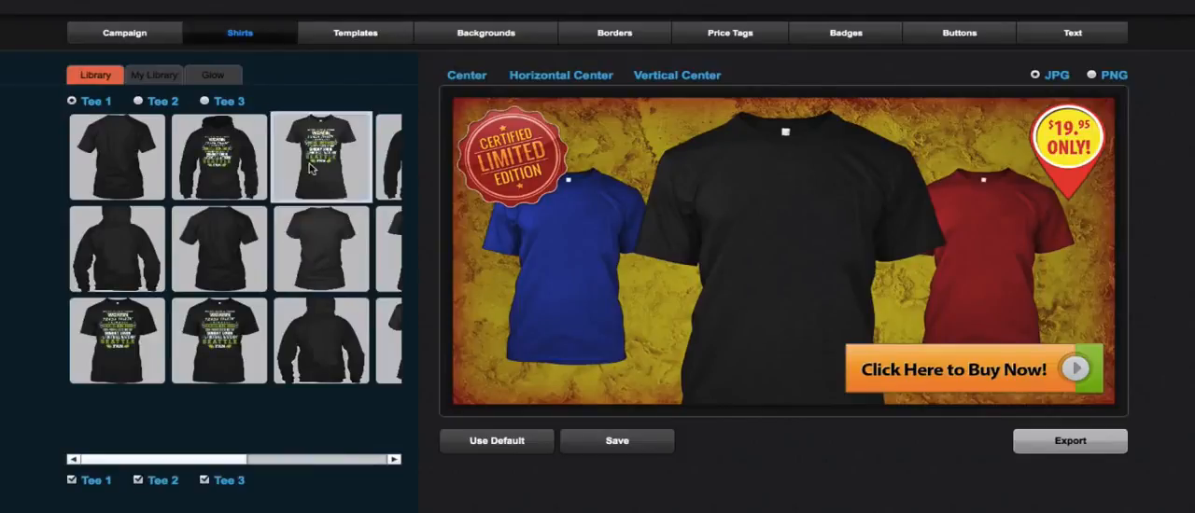
pyautogui.click(219, 341)
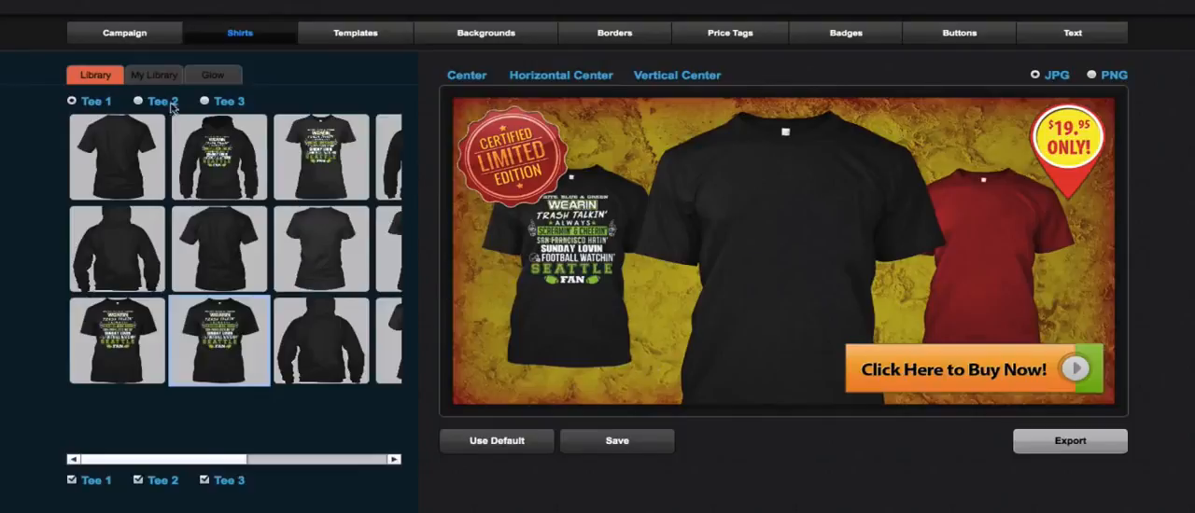
pyautogui.click(138, 101)
pyautogui.click(220, 159)
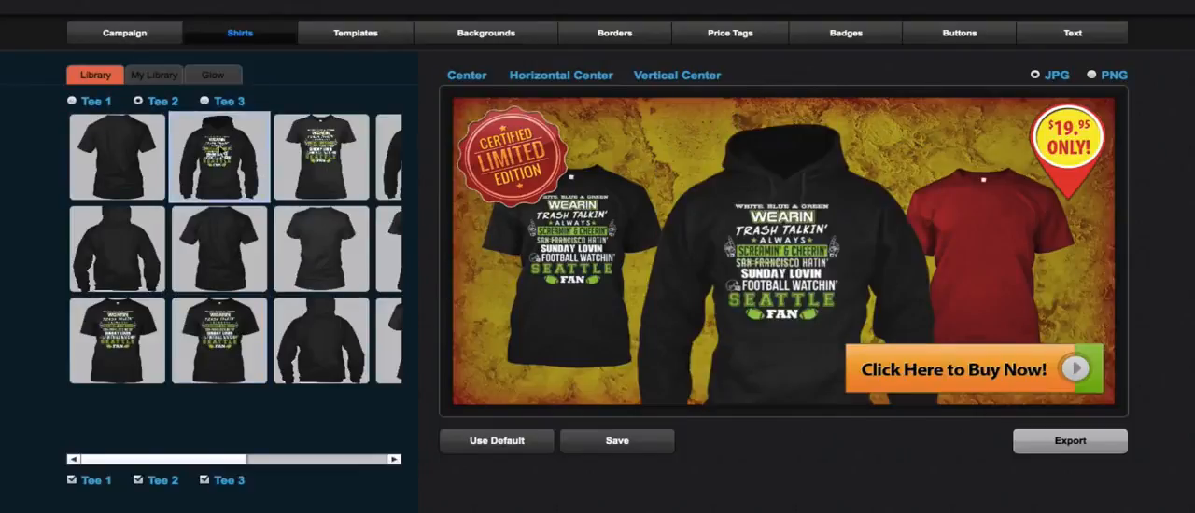
pyautogui.click(204, 101)
pyautogui.click(224, 329)
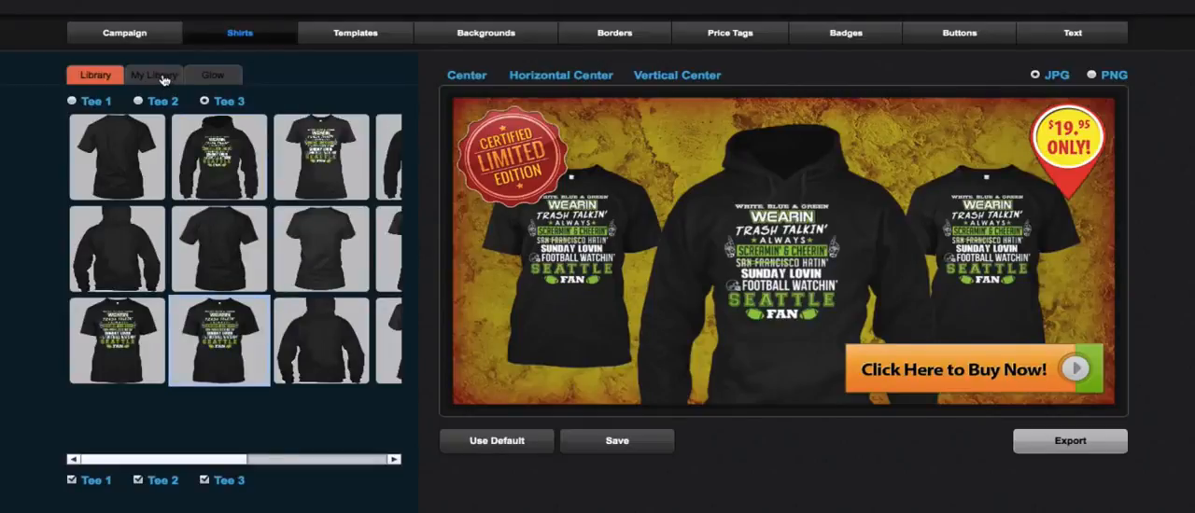
# - Turn on the shirt glow and give Tee 1 a bright green glow with a width of 12
pyautogui.click(219, 78)
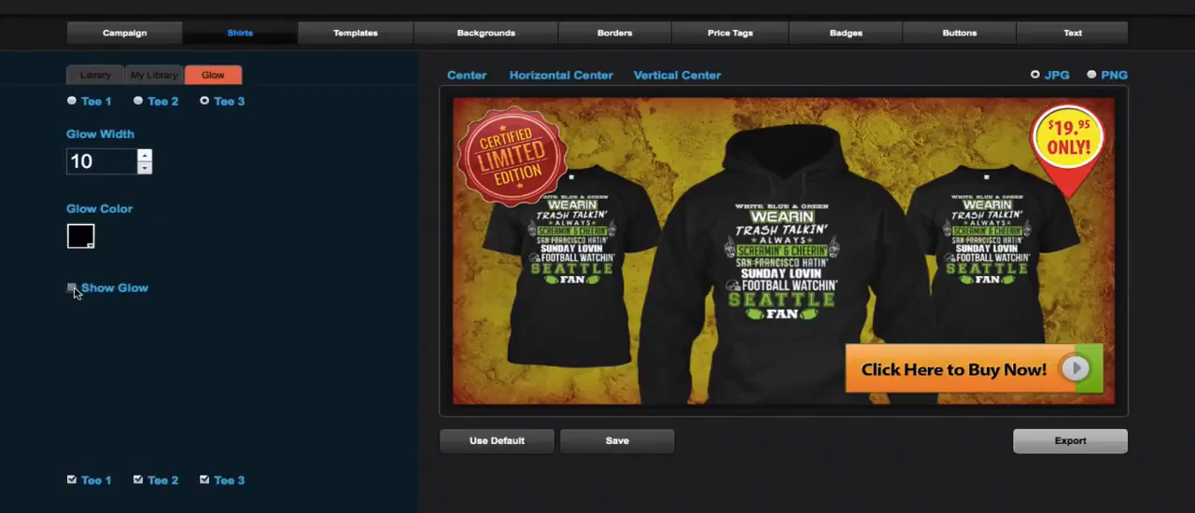
pyautogui.click(73, 289)
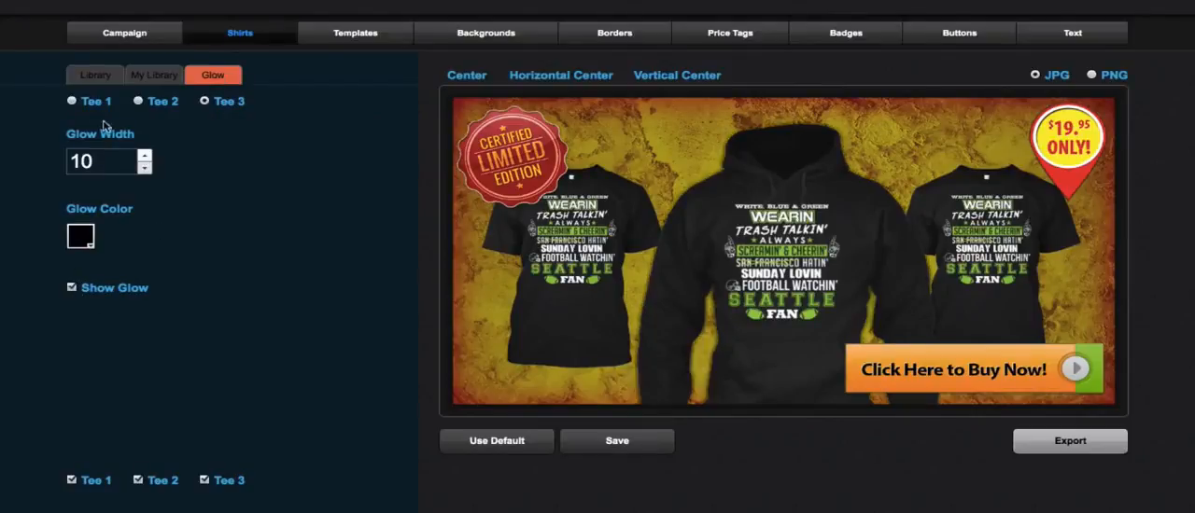
pyautogui.click(144, 156)
pyautogui.click(144, 156)
pyautogui.click(80, 245)
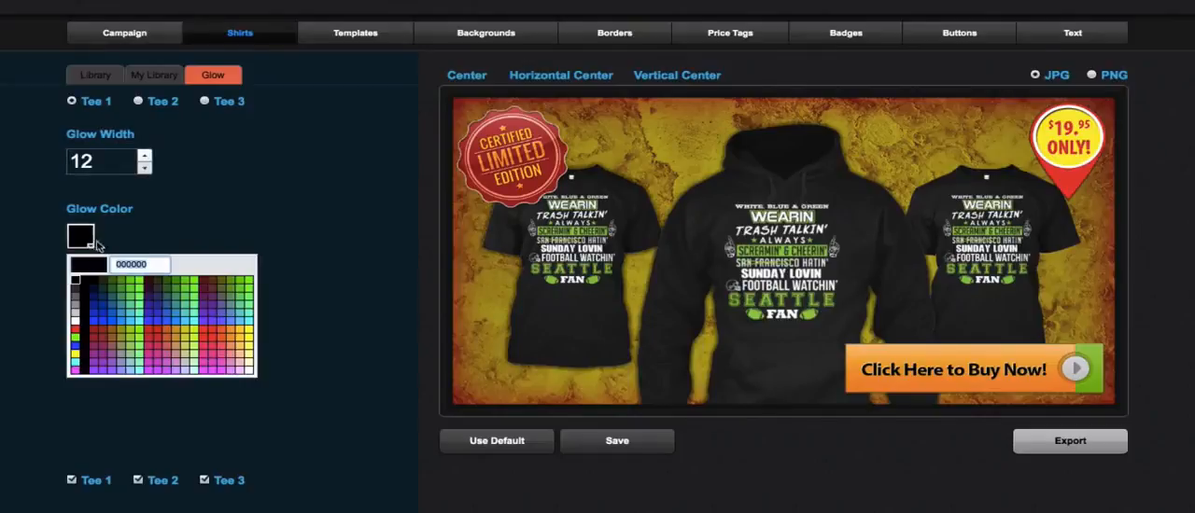
pyautogui.click(78, 344)
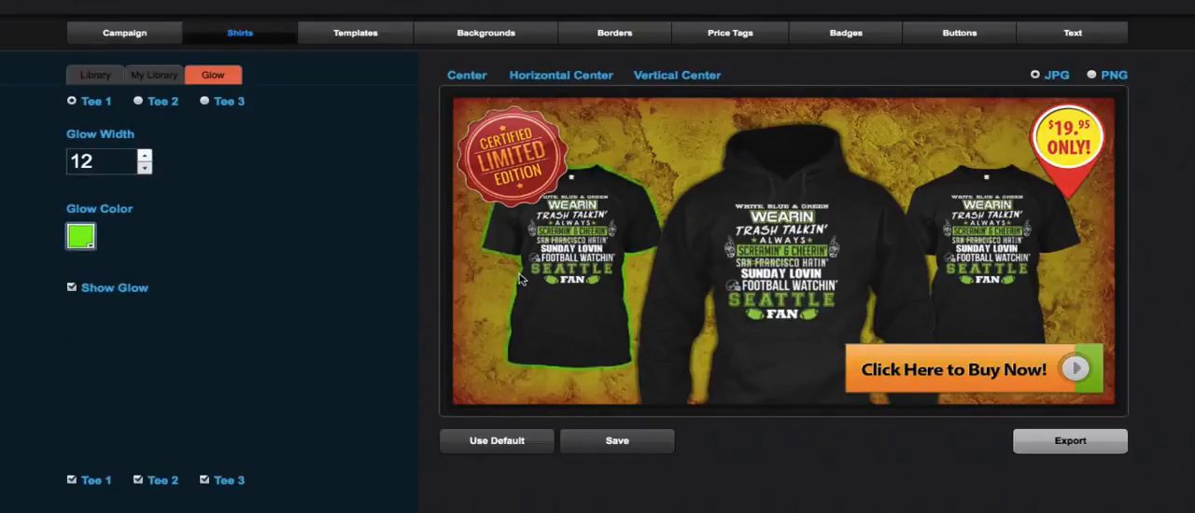
# - Set Tee 2's glow width to 12 and its glow color to blue
pyautogui.click(138, 101)
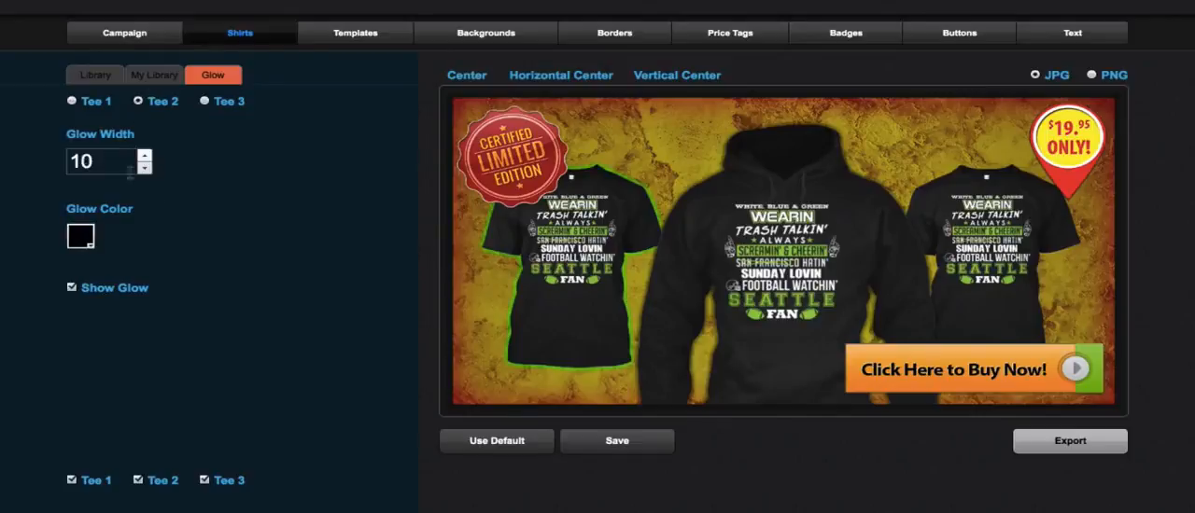
pyautogui.click(143, 159)
pyautogui.click(144, 157)
pyautogui.click(80, 236)
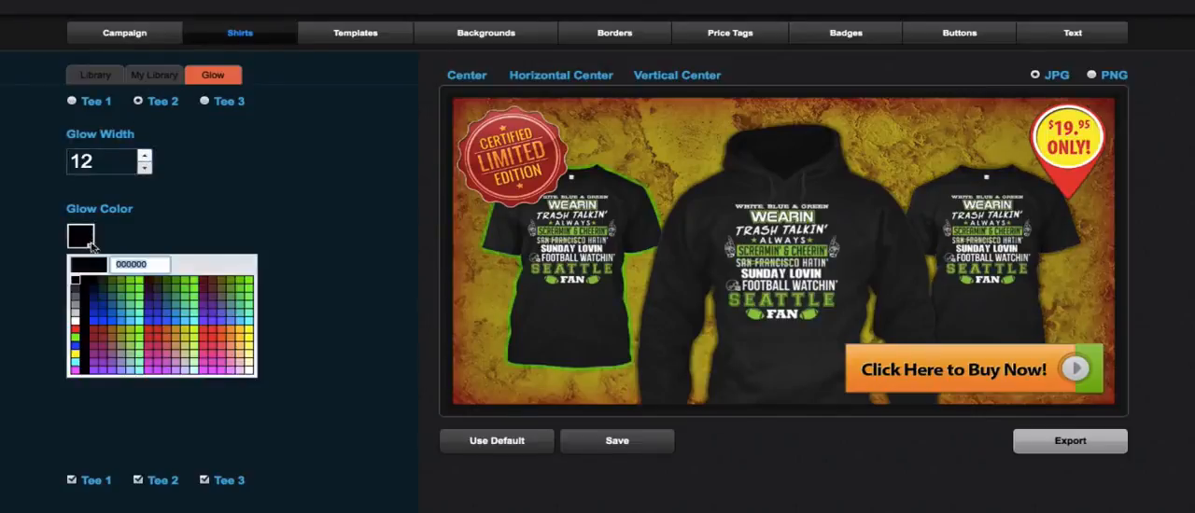
pyautogui.click(78, 347)
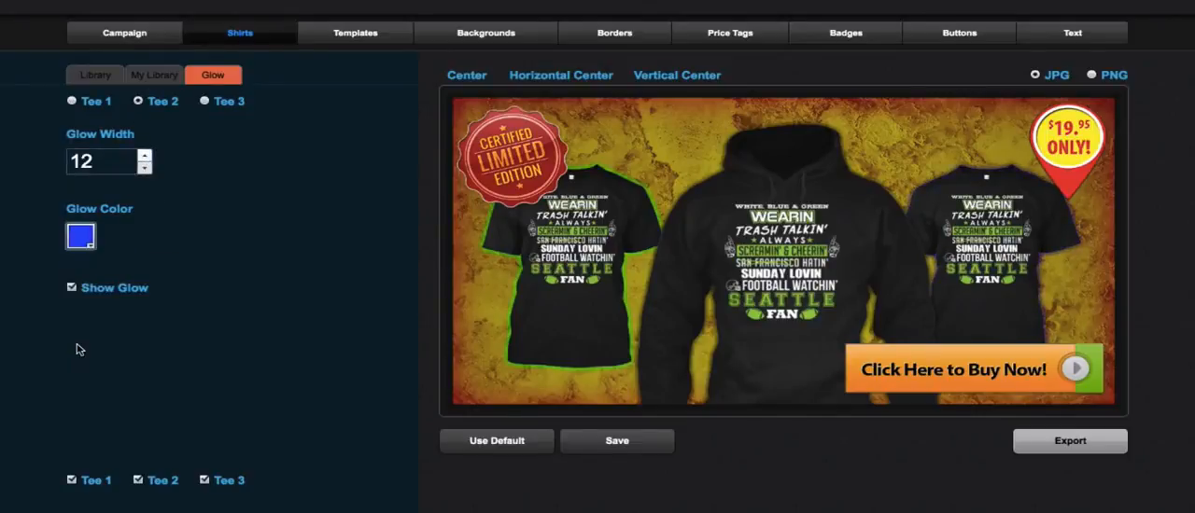
# - Toggle Tee 2's glow off and on to compare, and change its color to bright green (00FF00)
pyautogui.click(72, 289)
pyautogui.click(72, 289)
pyautogui.click(81, 238)
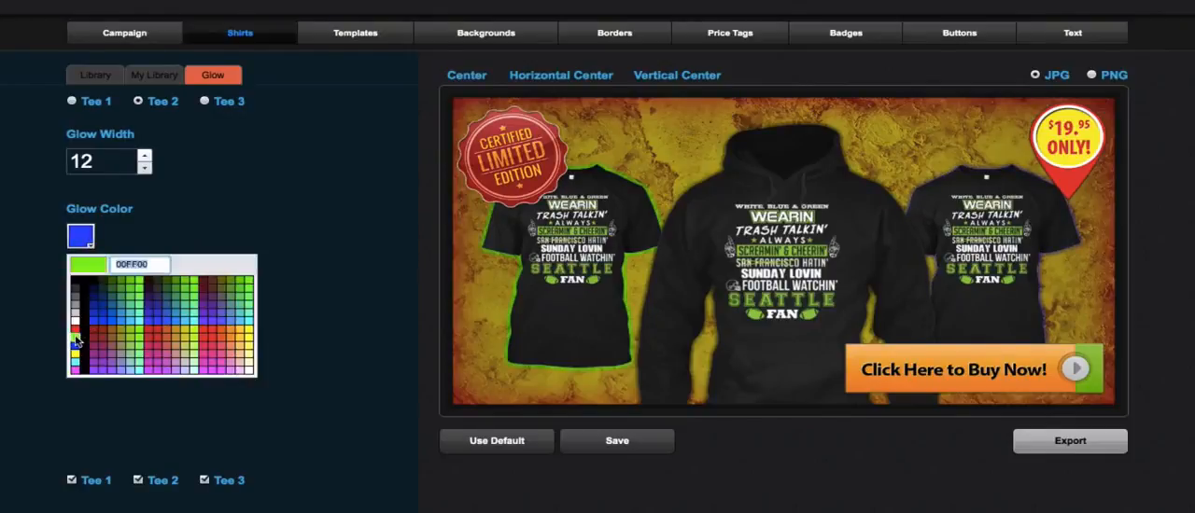
pyautogui.click(76, 336)
# - Show Tee 3's glow in bright green with a width of 12
pyautogui.click(204, 101)
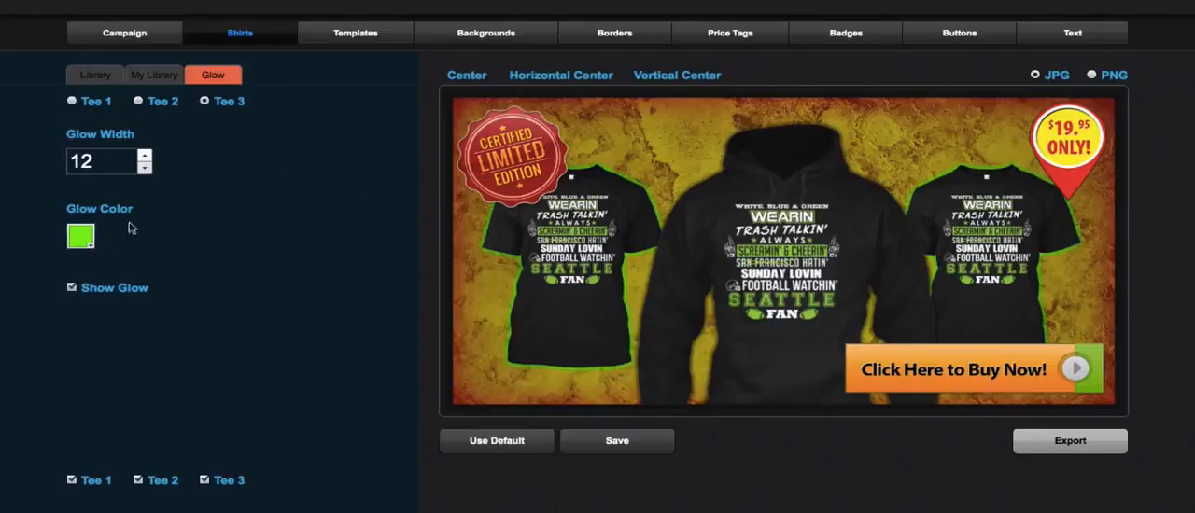
pyautogui.click(72, 289)
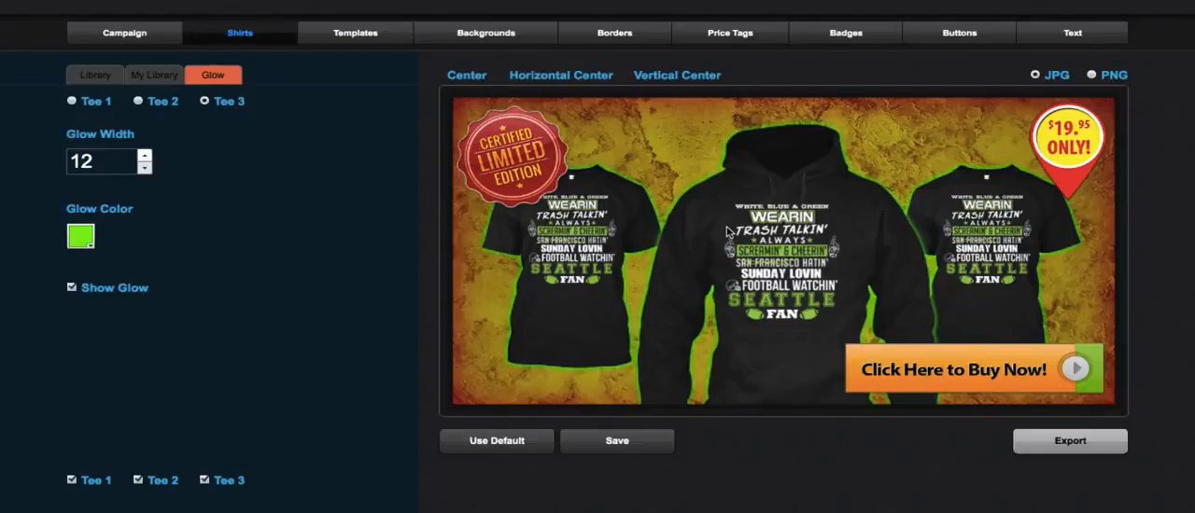
# - Try a magenta glow color on Tee 3 and return it to bright green
pyautogui.click(89, 244)
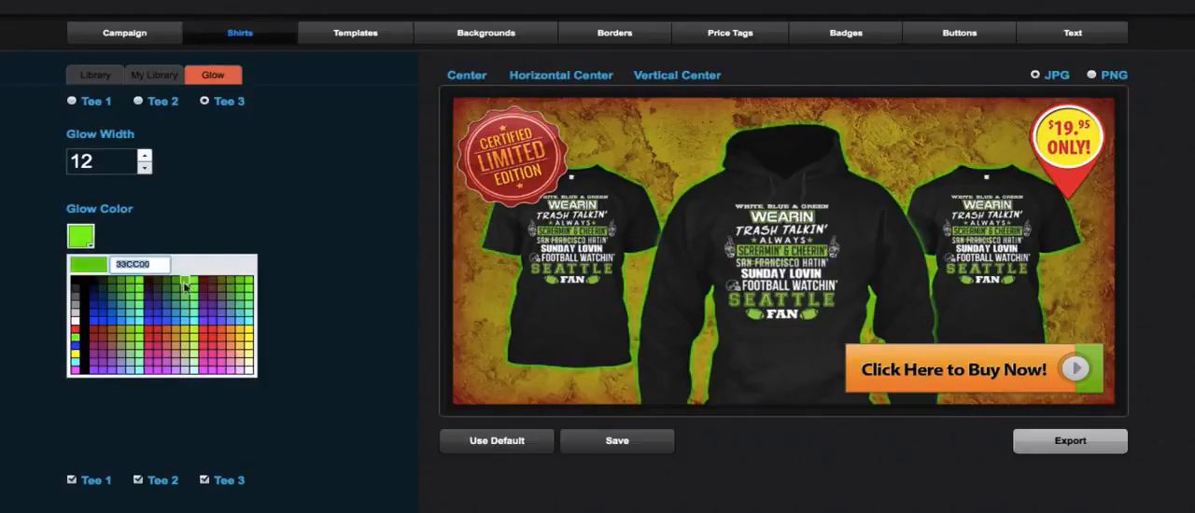
pyautogui.click(156, 353)
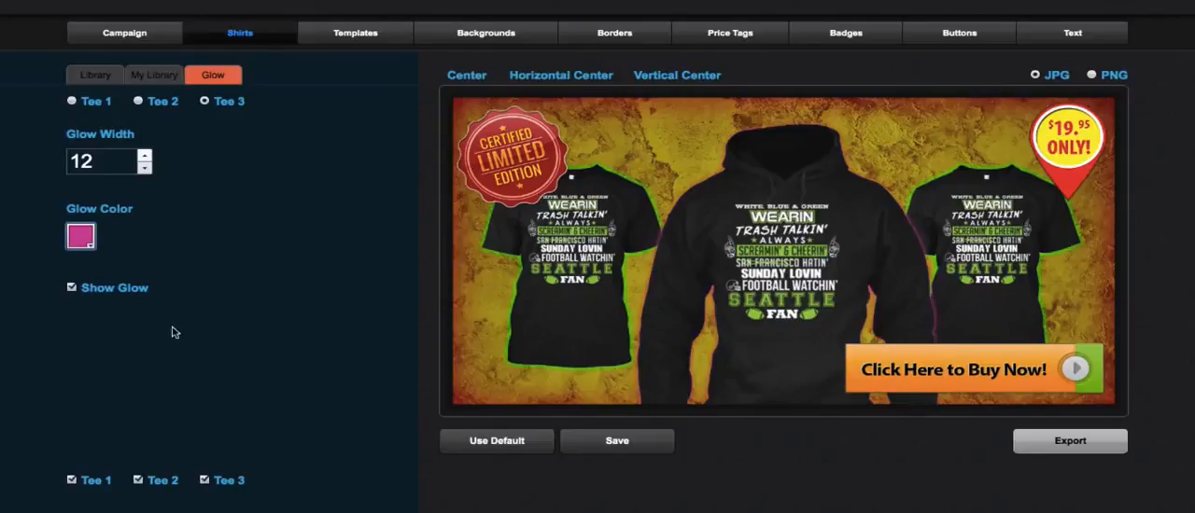
pyautogui.click(86, 241)
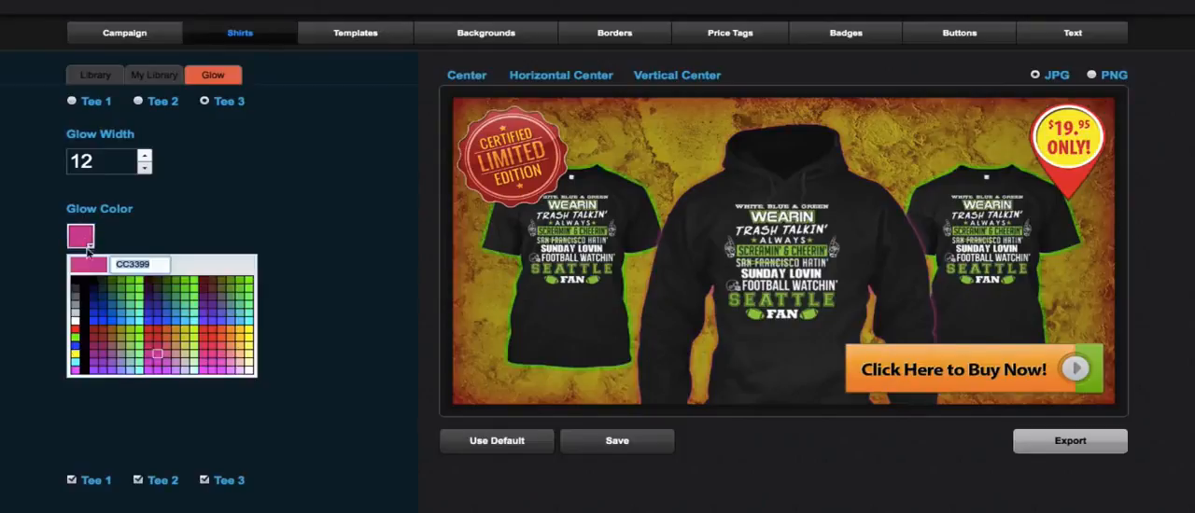
pyautogui.click(78, 338)
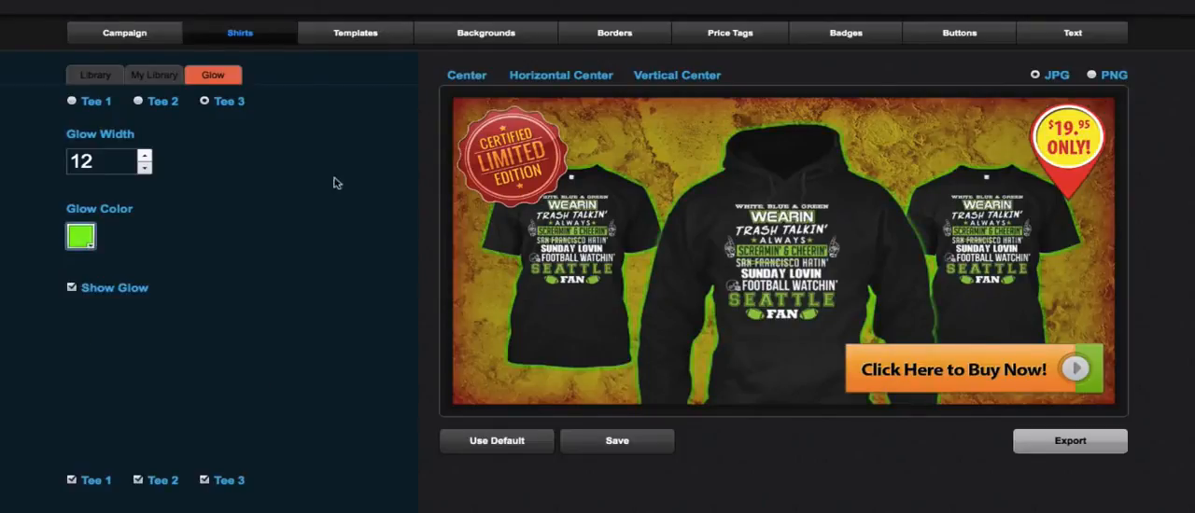
# - Apply the smoky black and green background from the standard background library
pyautogui.click(501, 39)
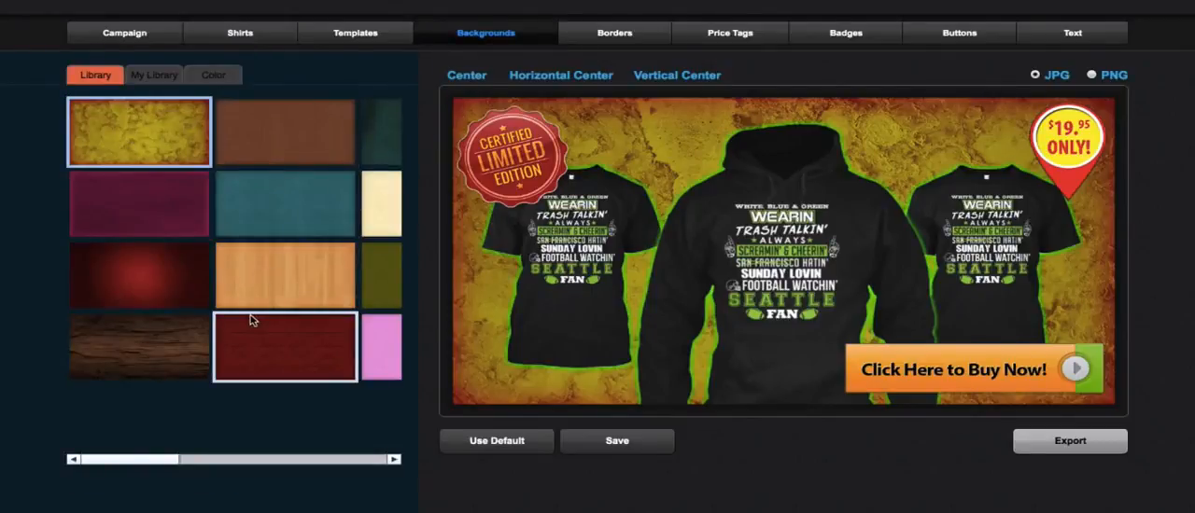
pyautogui.moveTo(160, 458); pyautogui.dragTo(372, 461)
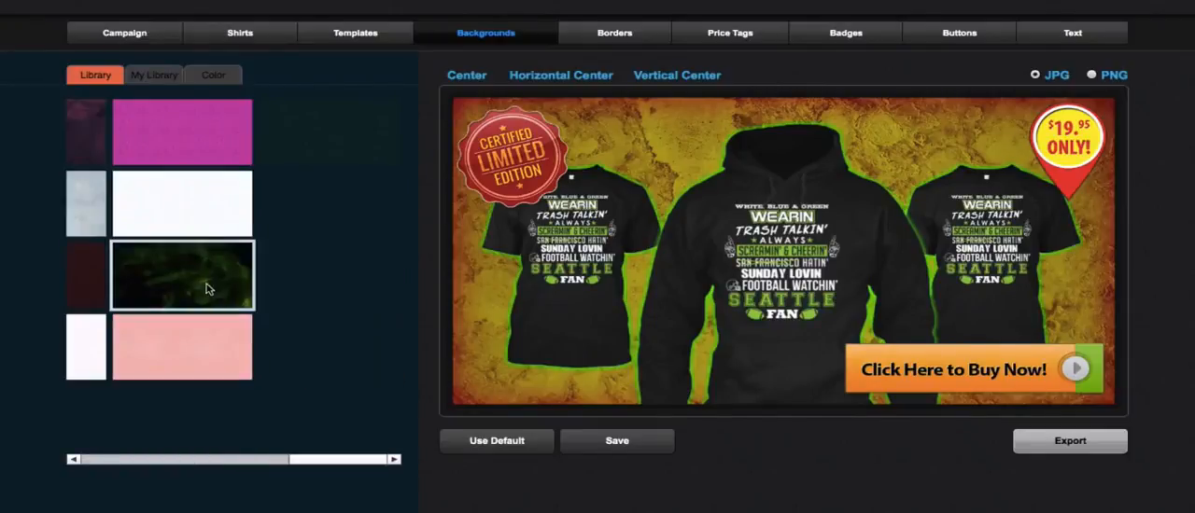
pyautogui.click(209, 288)
pyautogui.moveTo(336, 451); pyautogui.dragTo(186, 459)
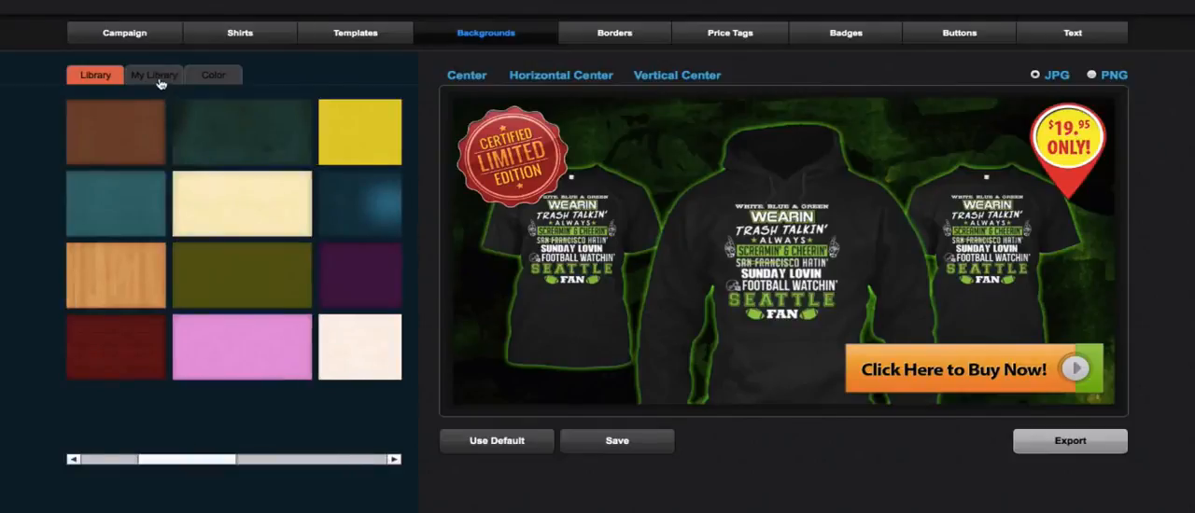
# - Apply the light blue background with a bright white center from the personal background library
pyautogui.click(158, 82)
pyautogui.moveTo(93, 461); pyautogui.dragTo(202, 463)
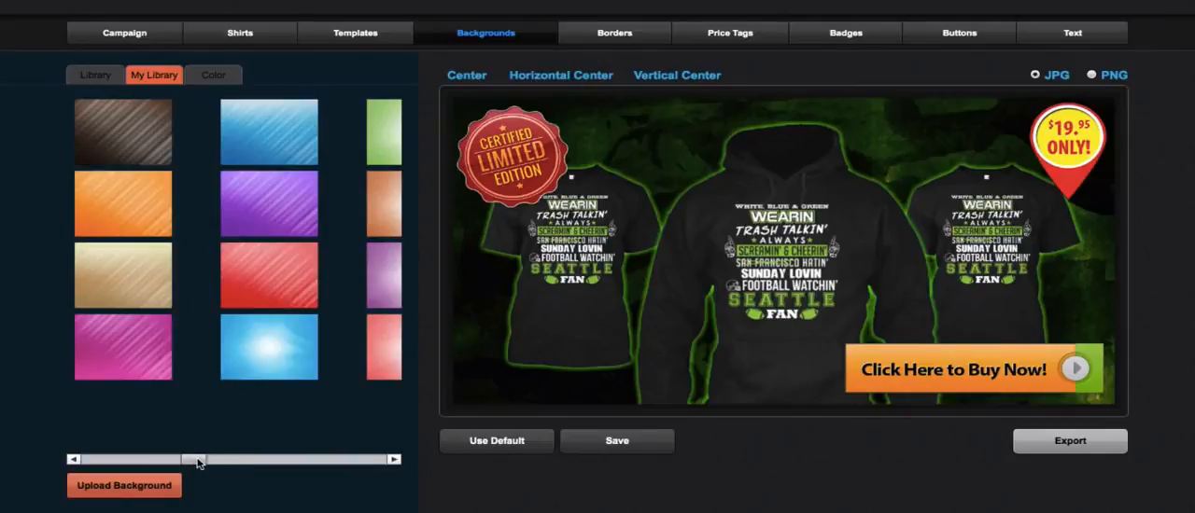
pyautogui.click(254, 371)
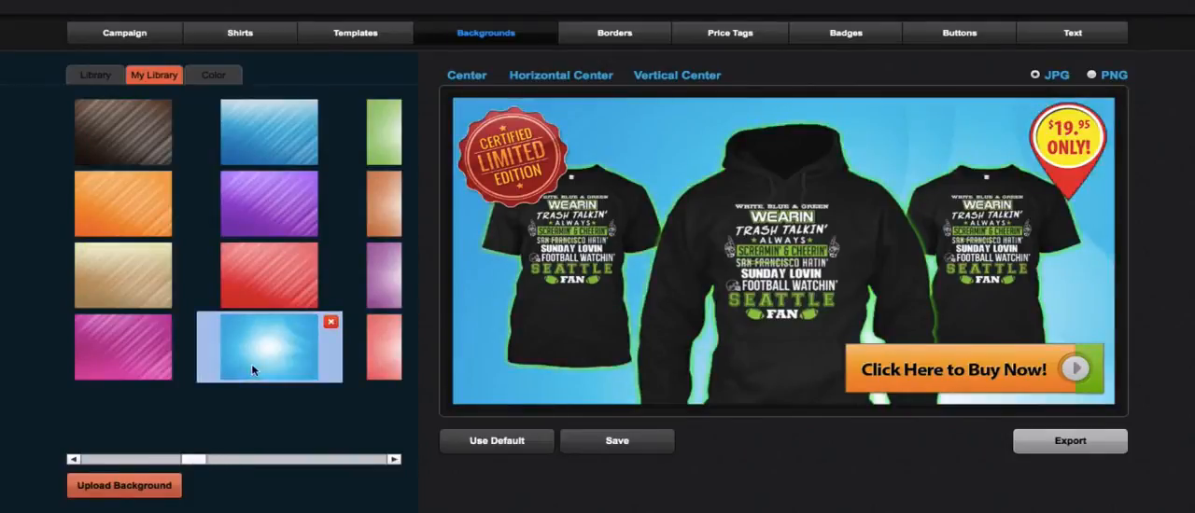
# - Browse to the end of the personal background library and apply the red background with radiating light streaks
pyautogui.click(352, 462)
pyautogui.click(370, 463)
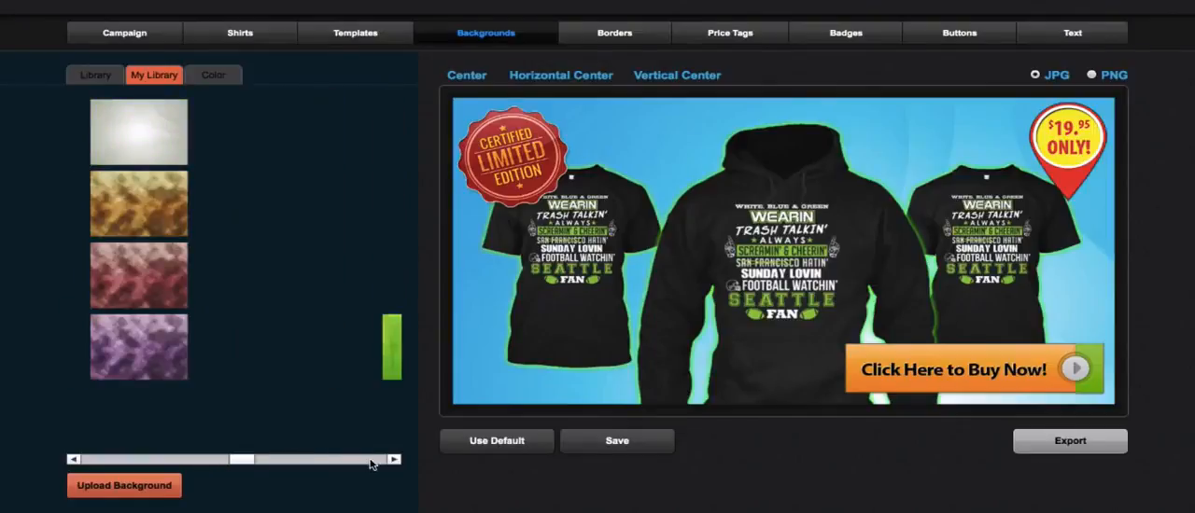
pyautogui.click(371, 463)
pyautogui.moveTo(271, 463); pyautogui.dragTo(389, 459)
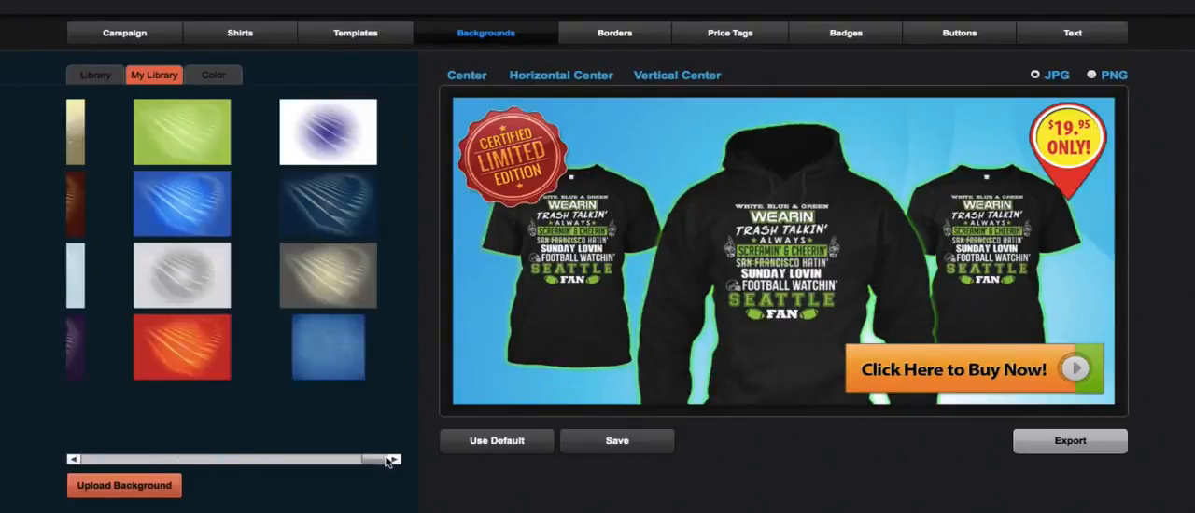
pyautogui.click(188, 347)
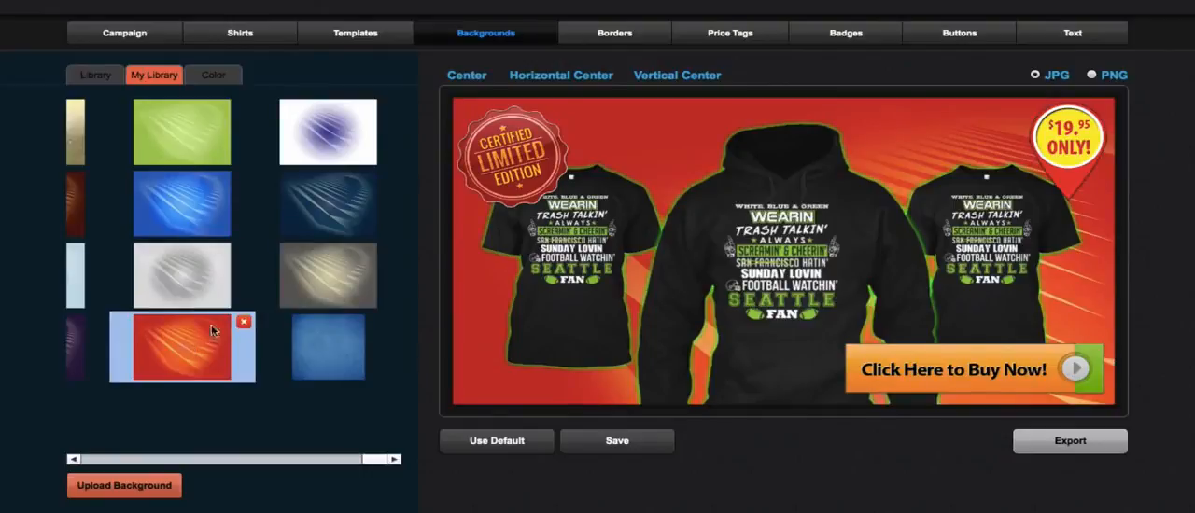
# - Widen the banner's border to 15 and color it magenta (FF00FF) after trying red
pyautogui.click(586, 37)
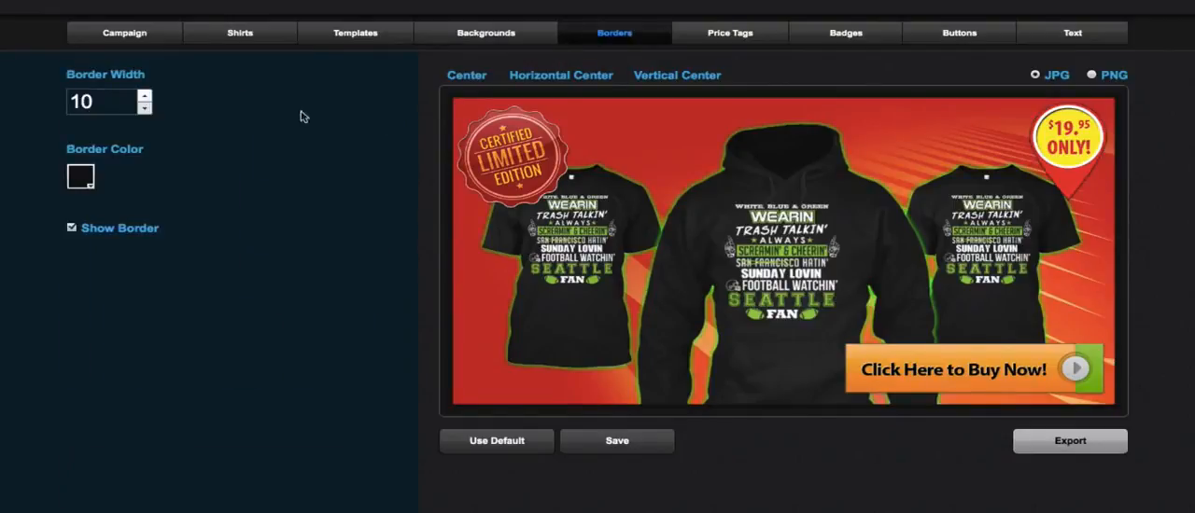
pyautogui.click(144, 96)
pyautogui.click(145, 96)
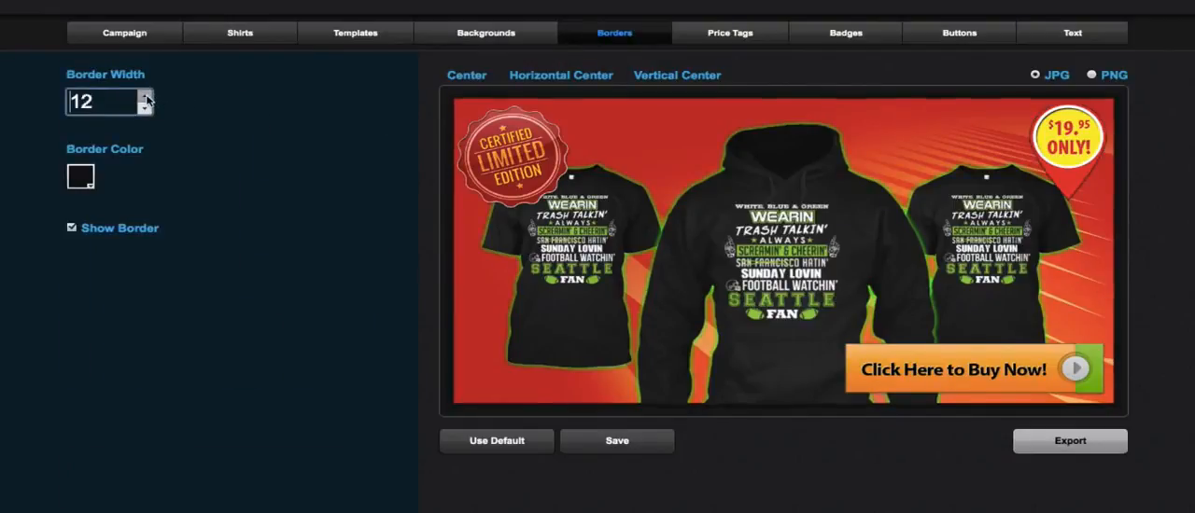
pyautogui.click(145, 96)
pyautogui.click(145, 96)
pyautogui.click(144, 96)
pyautogui.click(82, 177)
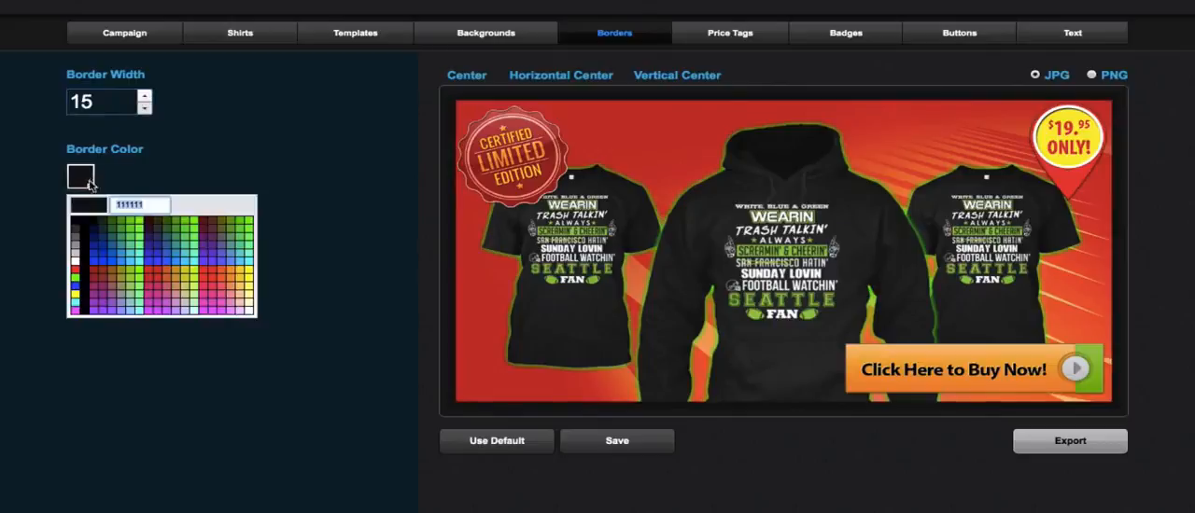
pyautogui.click(76, 267)
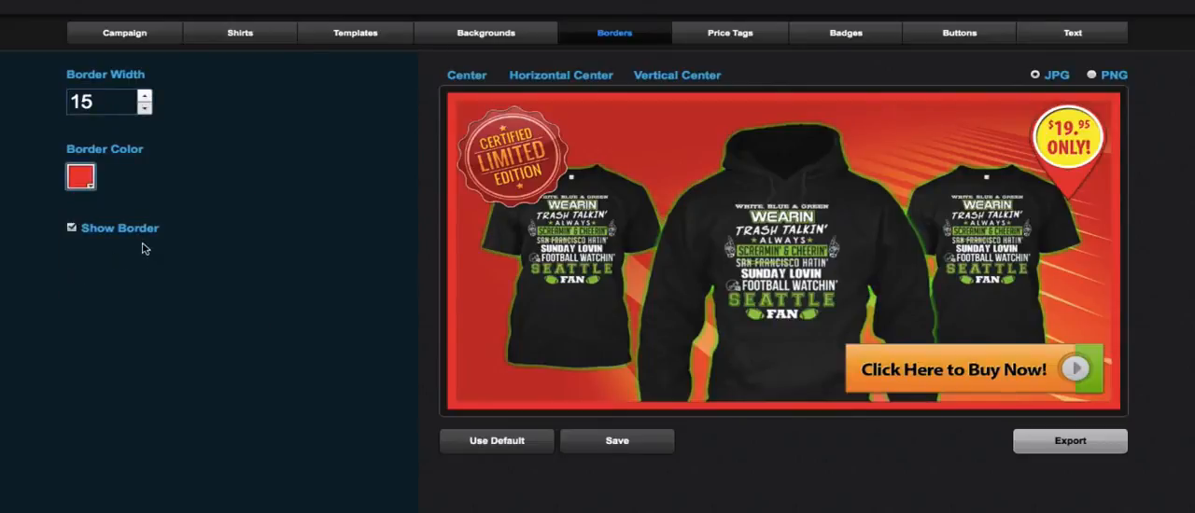
pyautogui.click(82, 177)
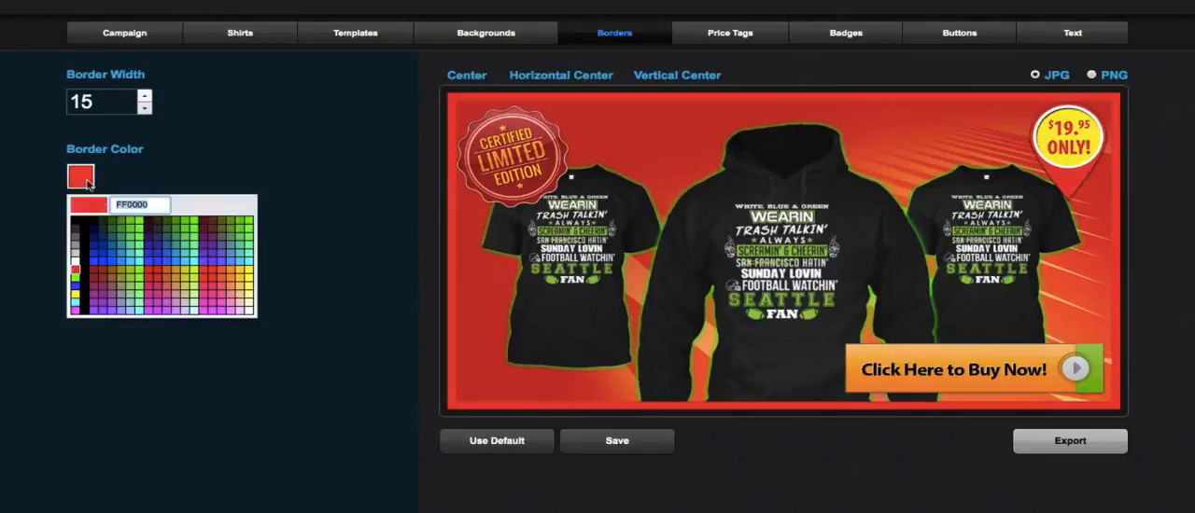
pyautogui.click(77, 310)
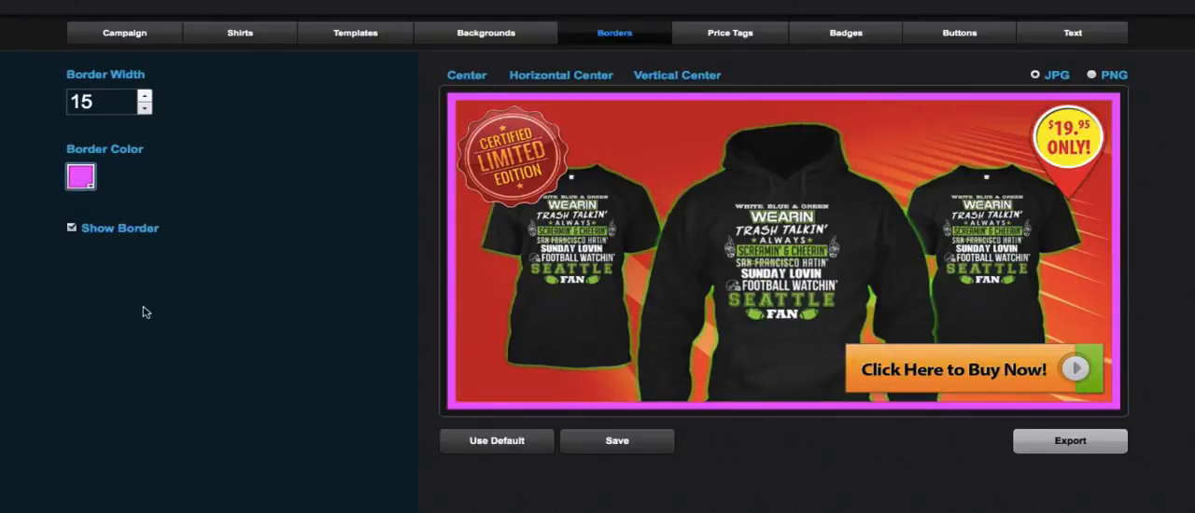
# - Try a border width of 20, then reduce it to 12
pyautogui.click(145, 95)
pyautogui.click(144, 95)
pyautogui.click(145, 96)
pyautogui.click(145, 95)
pyautogui.click(145, 95)
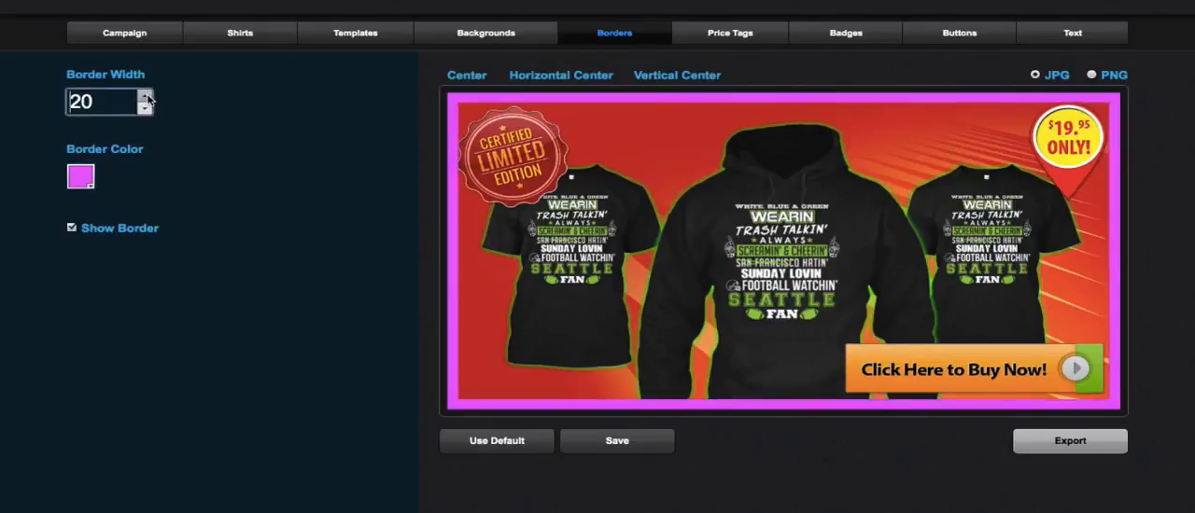
pyautogui.click(145, 109)
pyautogui.click(146, 109)
pyautogui.click(146, 109)
pyautogui.click(145, 110)
pyautogui.click(146, 109)
pyautogui.click(145, 109)
pyautogui.click(146, 109)
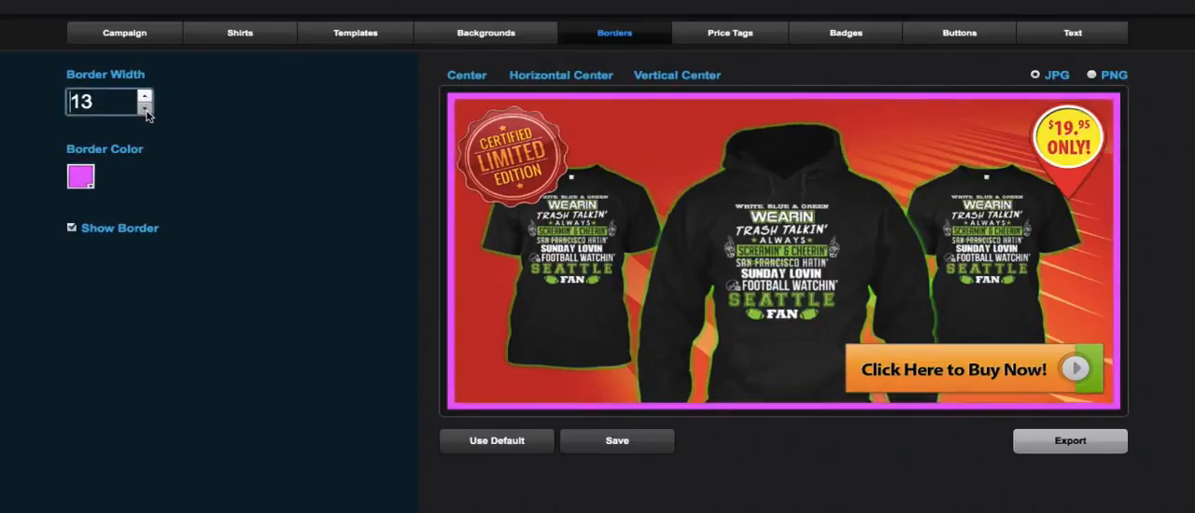
pyautogui.click(146, 110)
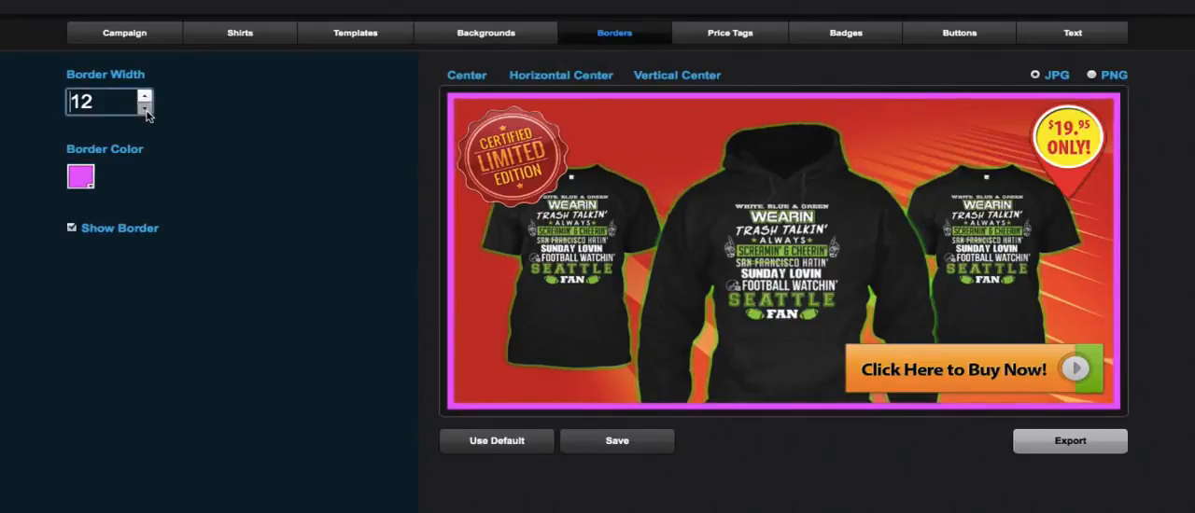
# - Browse the standard price tag library and apply the green "Sale! $19.95" sticker to the banner
pyautogui.click(748, 42)
pyautogui.click(130, 458)
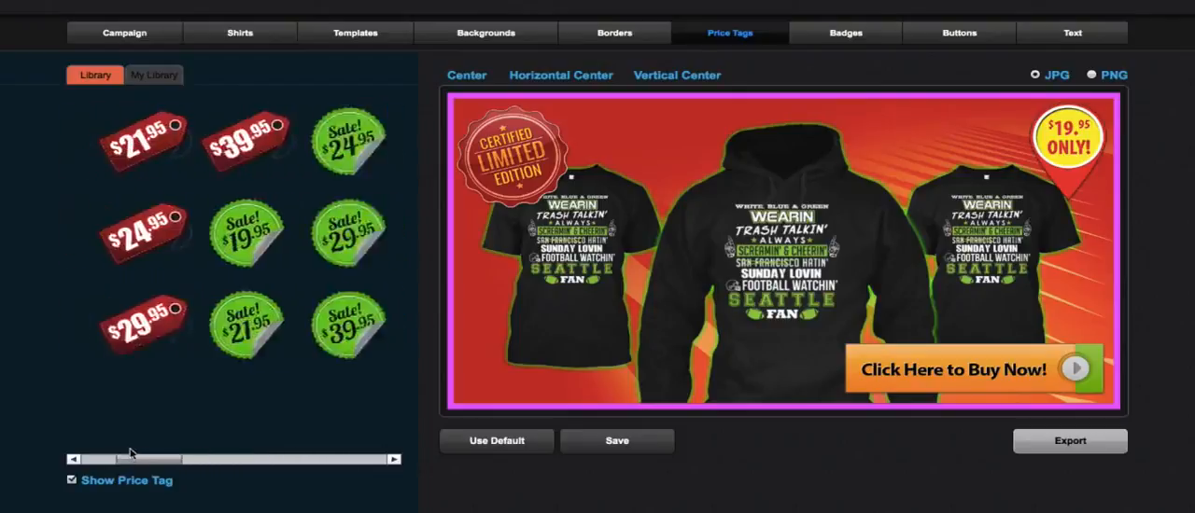
pyautogui.moveTo(130, 456); pyautogui.dragTo(93, 451)
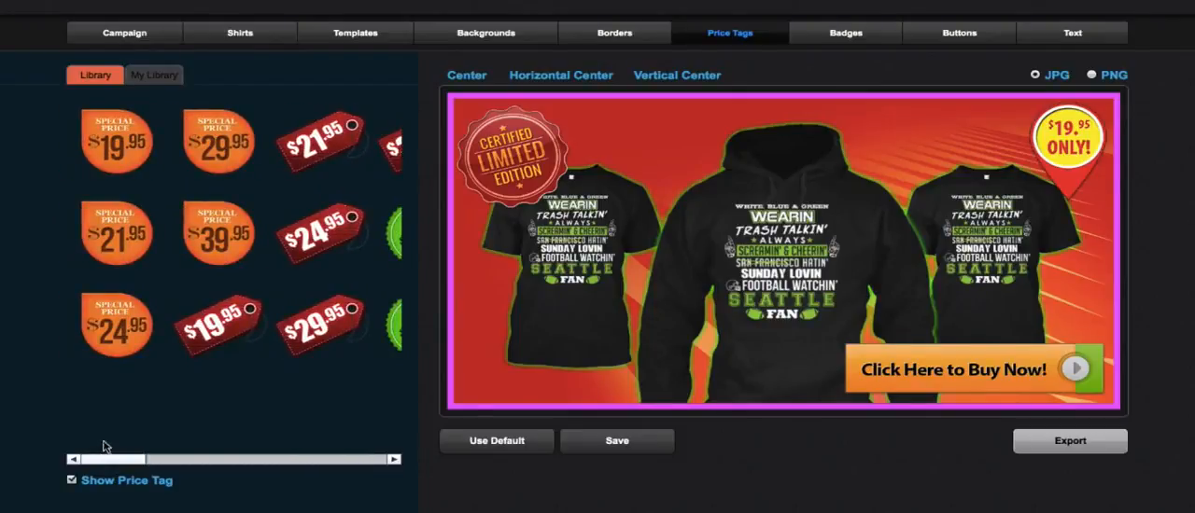
pyautogui.click(393, 459)
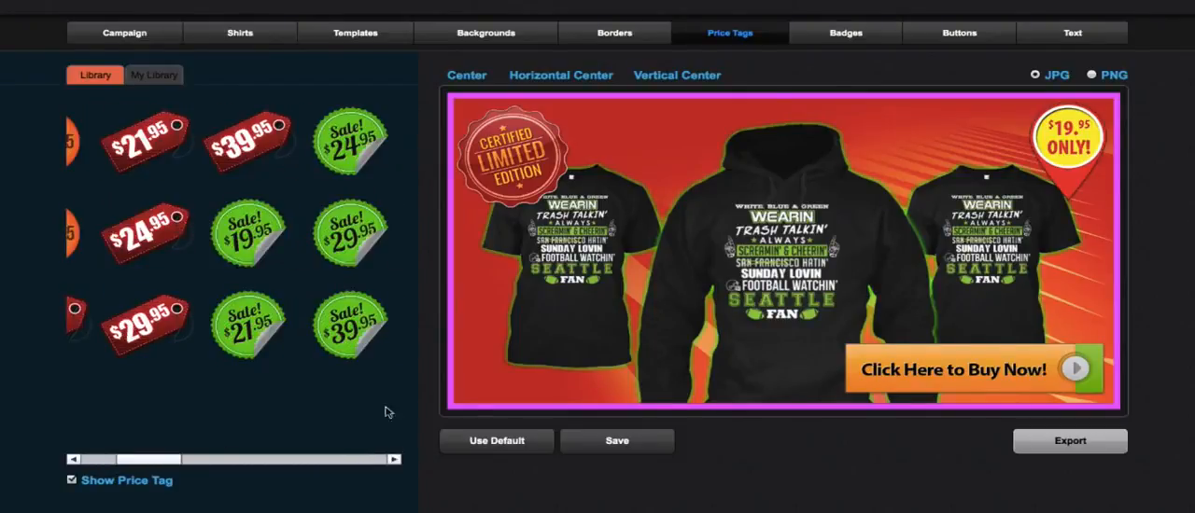
pyautogui.click(262, 252)
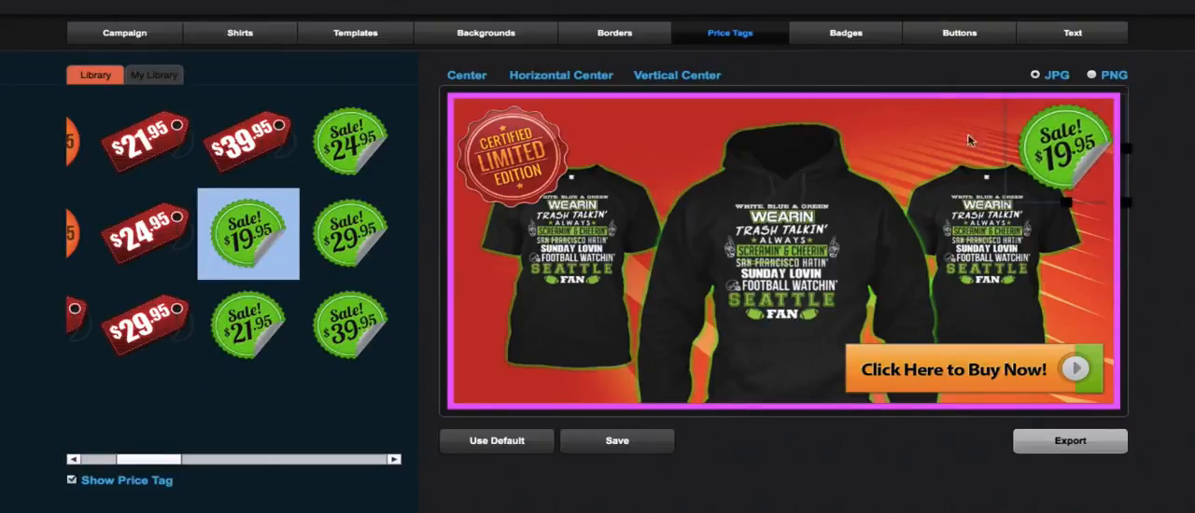
pyautogui.click(932, 148)
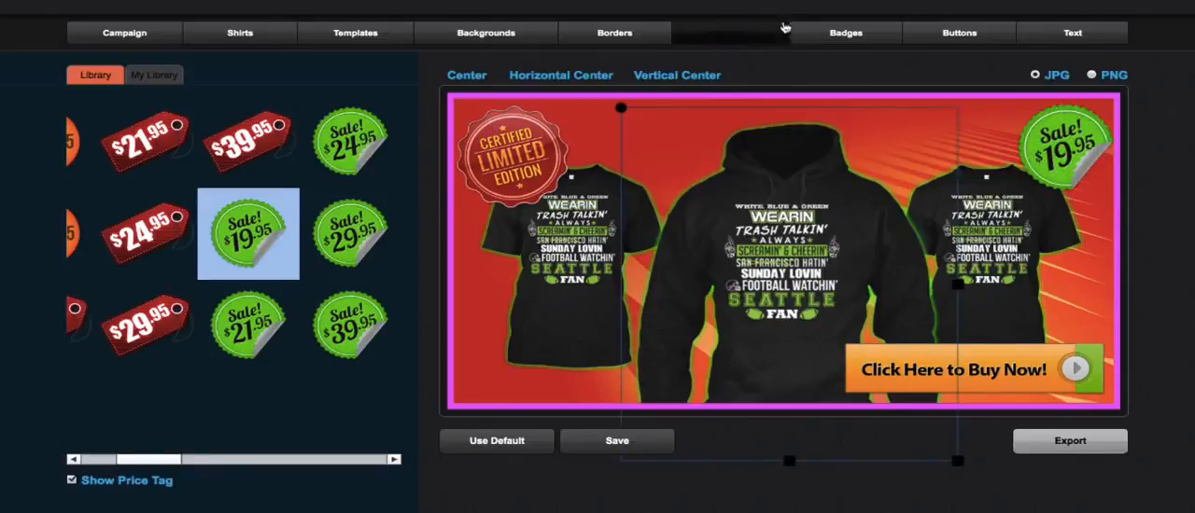
# - Replace the banner's badge with the orange starburst "Limited Edition" badge from the standard library
pyautogui.click(824, 33)
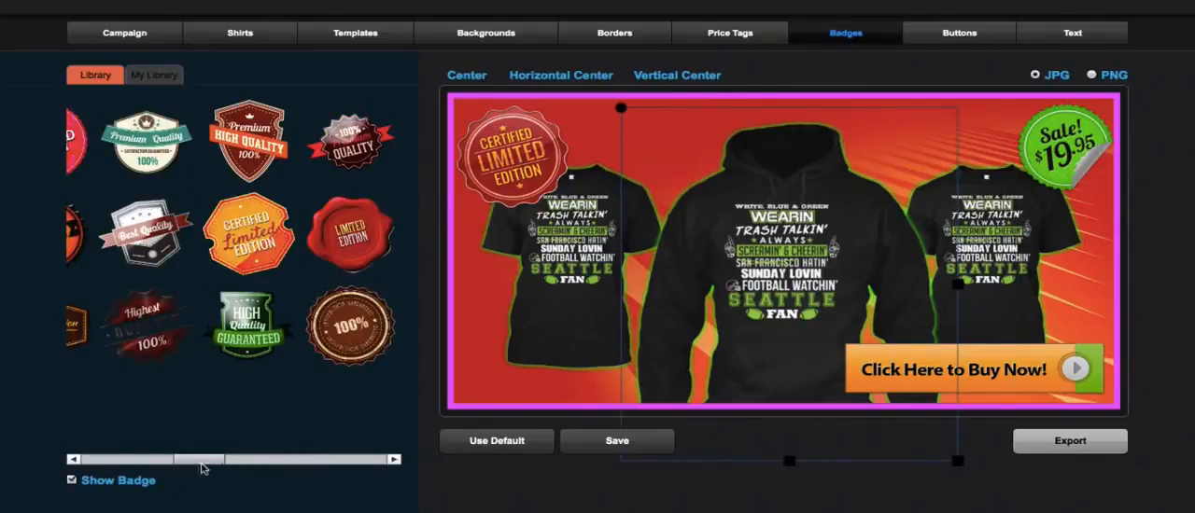
pyautogui.moveTo(209, 461); pyautogui.dragTo(279, 460)
pyautogui.click(127, 331)
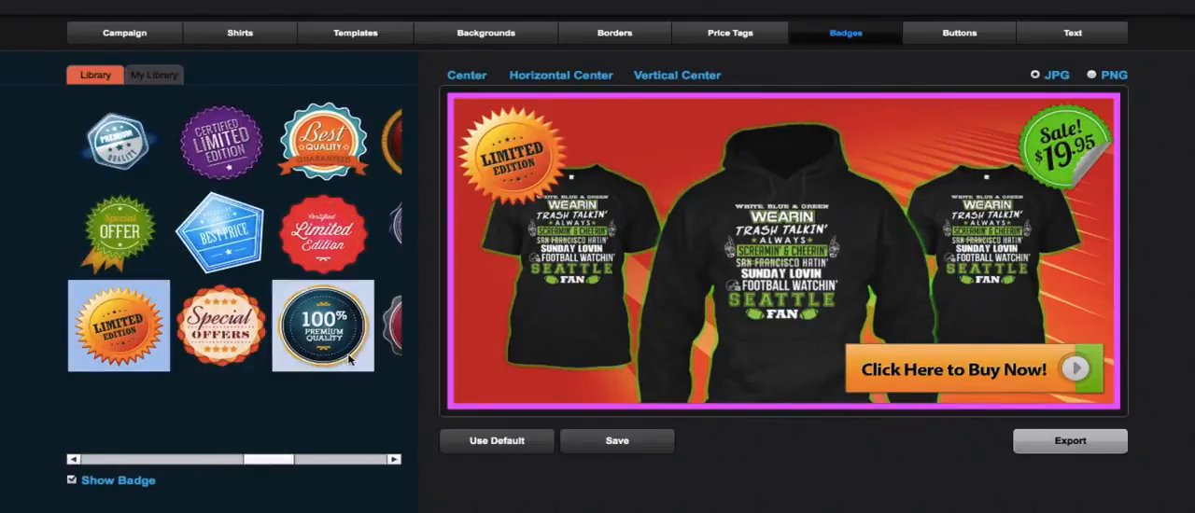
# - Replace the call-to-action with the blue "Buy Now! Selling Fast" cart button from the end of the standard button library
pyautogui.click(960, 33)
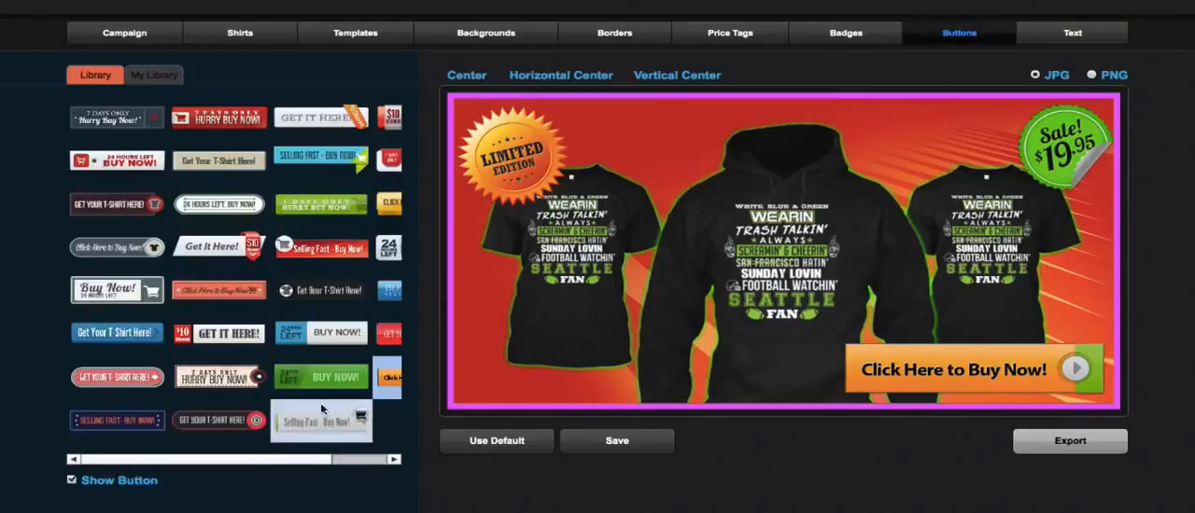
pyautogui.click(385, 460)
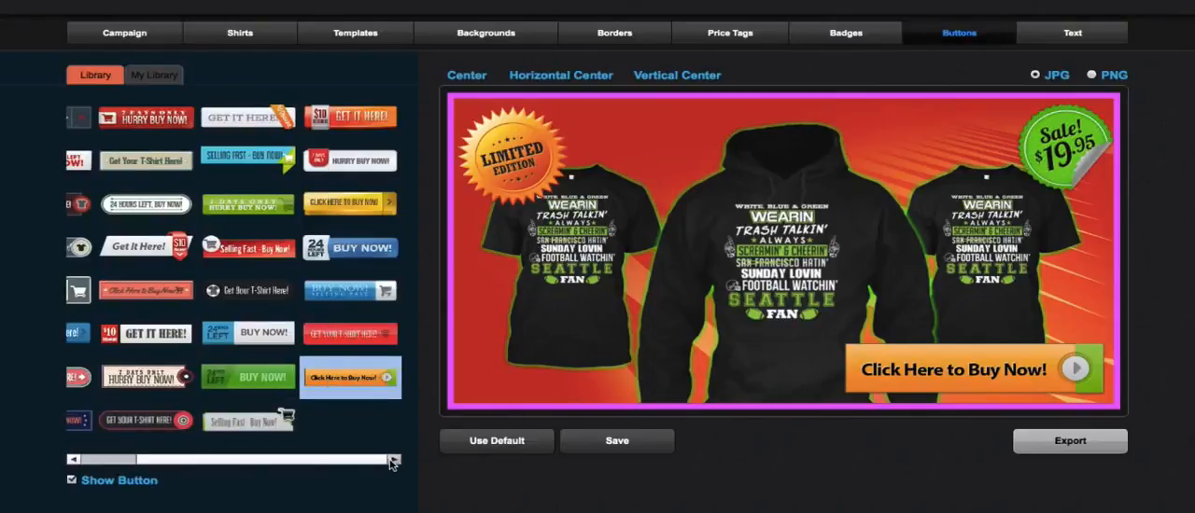
pyautogui.click(348, 254)
pyautogui.click(342, 298)
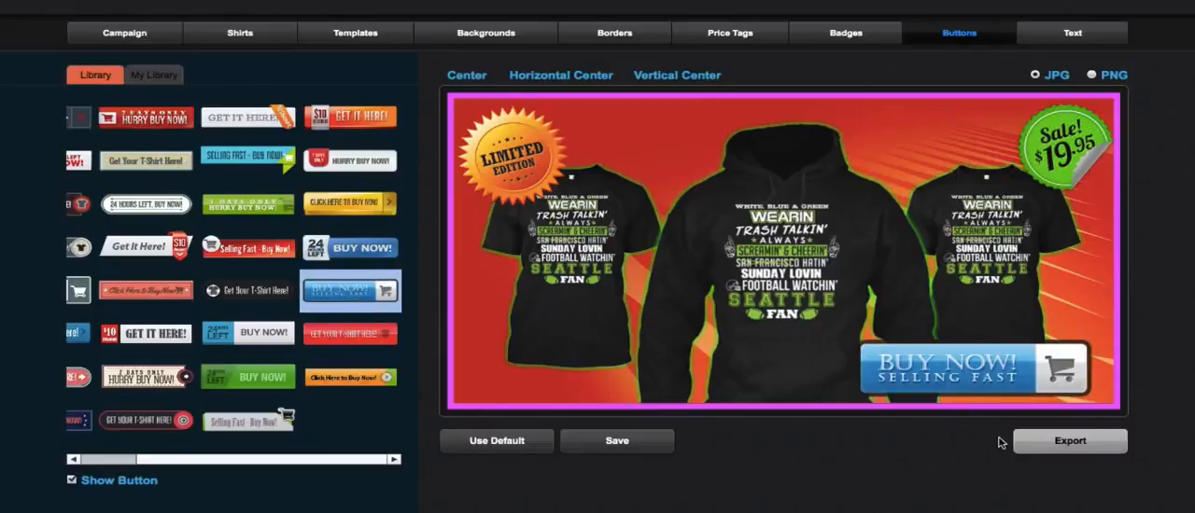
# - Resize the blue Buy Now button smaller and center it horizontally along the banner's bottom edge
pyautogui.click(1045, 36)
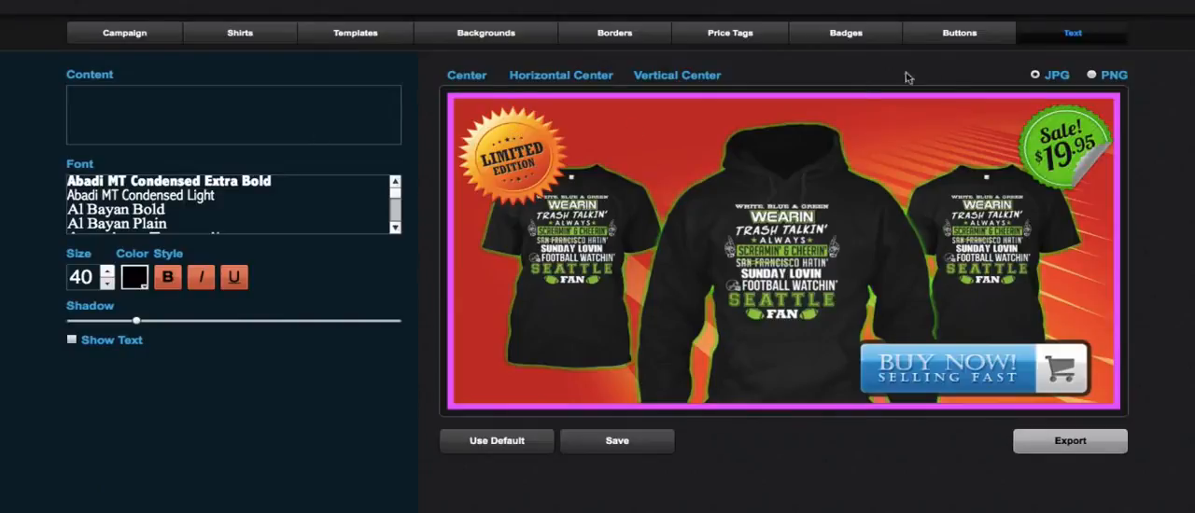
pyautogui.click(965, 37)
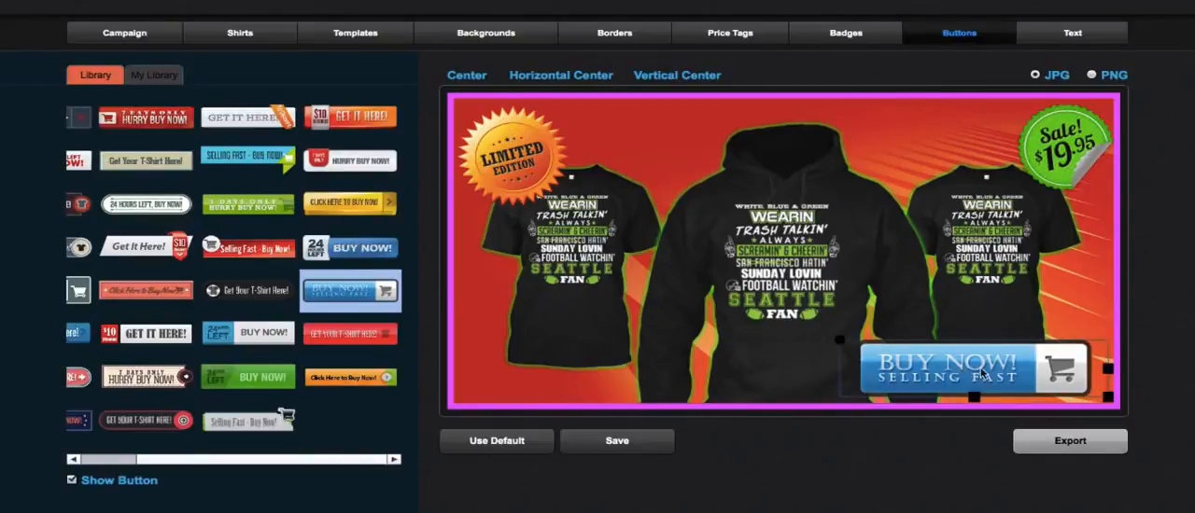
pyautogui.moveTo(958, 371); pyautogui.dragTo(884, 368)
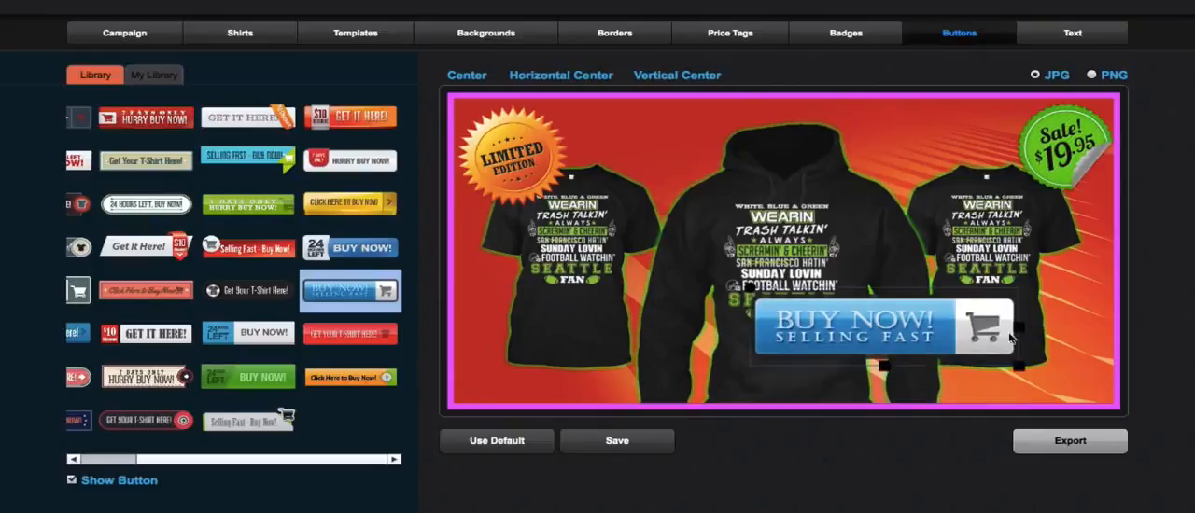
pyautogui.moveTo(1032, 333); pyautogui.dragTo(1076, 327)
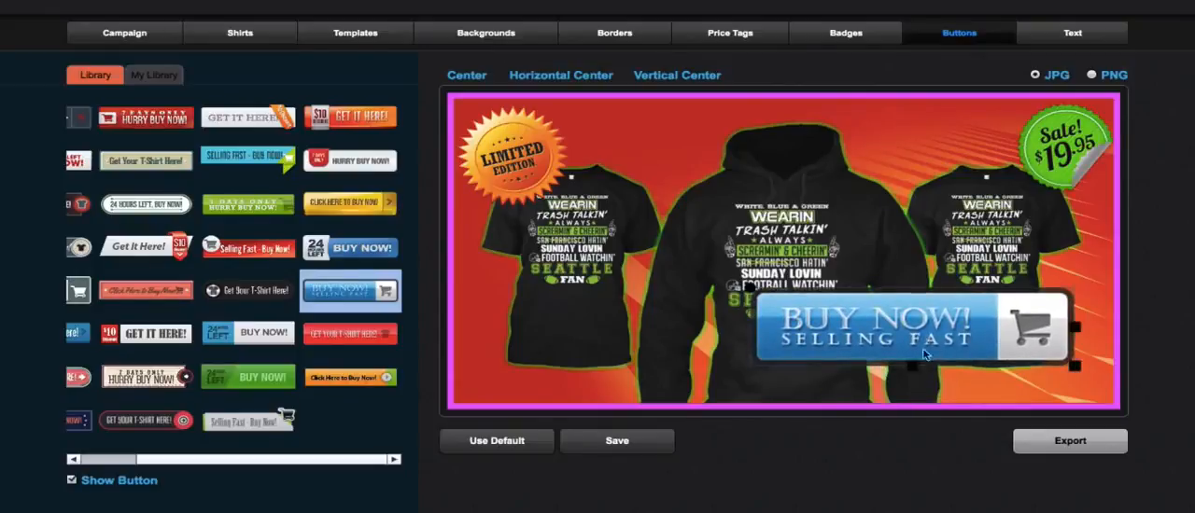
pyautogui.moveTo(914, 367); pyautogui.dragTo(913, 339)
pyautogui.moveTo(750, 312)
pyautogui.mouseDown()
pyautogui.moveTo(764, 370)
pyautogui.moveTo(750, 313)
pyautogui.mouseUp()
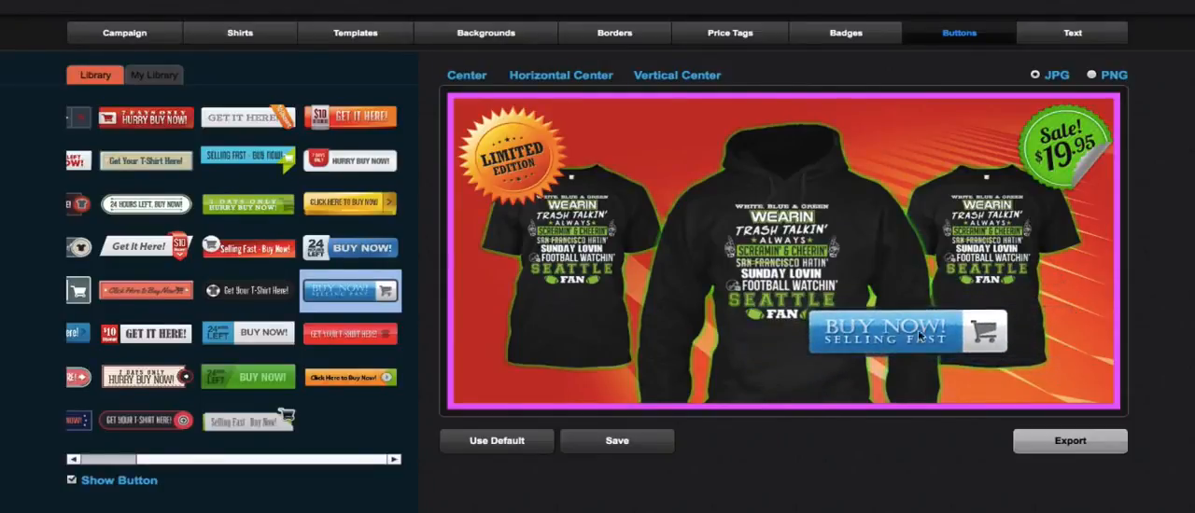
pyautogui.moveTo(944, 334); pyautogui.dragTo(998, 370)
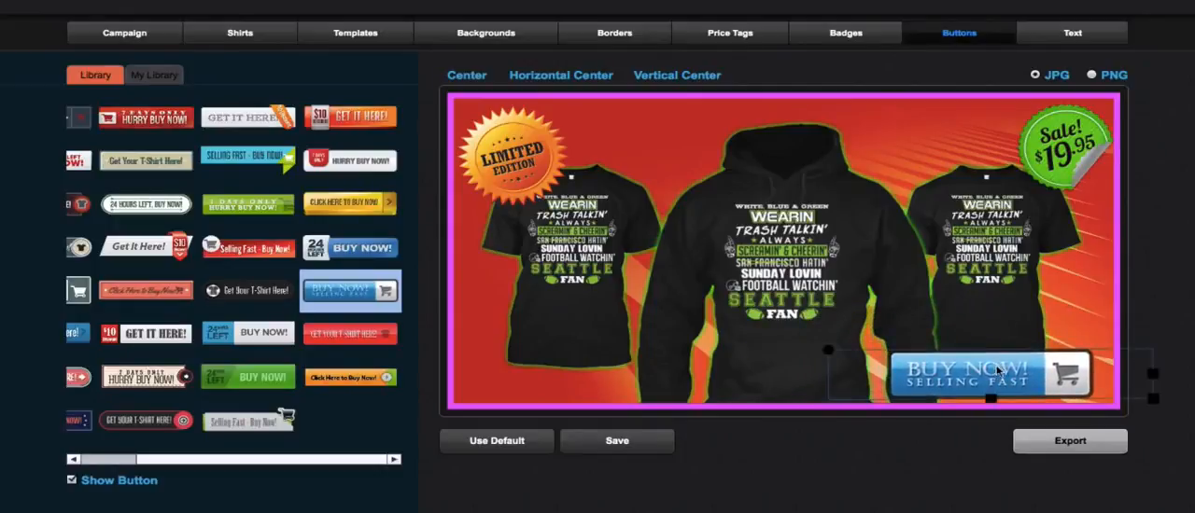
pyautogui.click(587, 83)
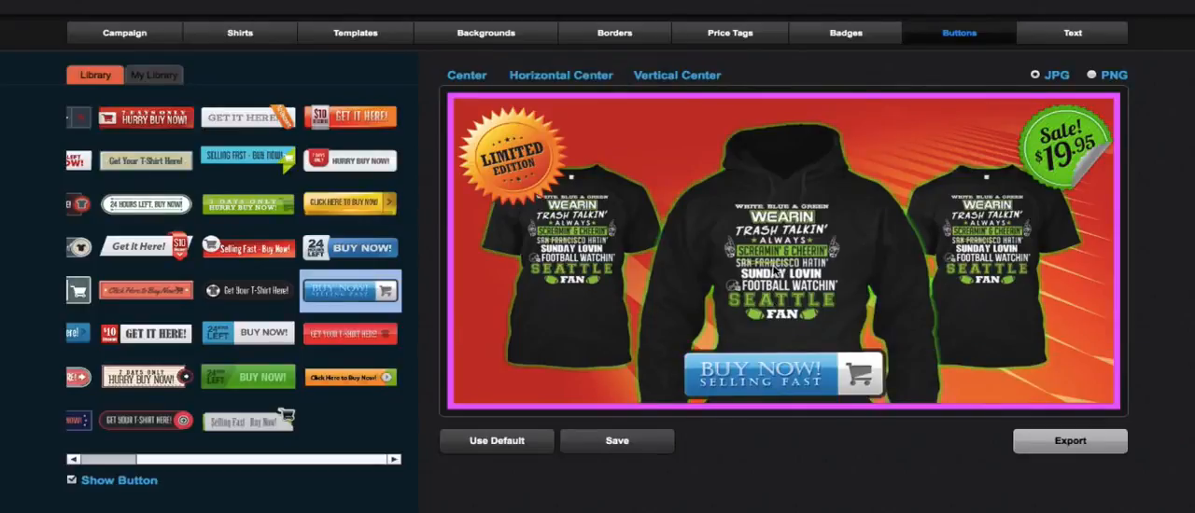
# - Shrink the Limited Edition badge slightly and move it closer to the banner's upper-left corner
pyautogui.click(510, 156)
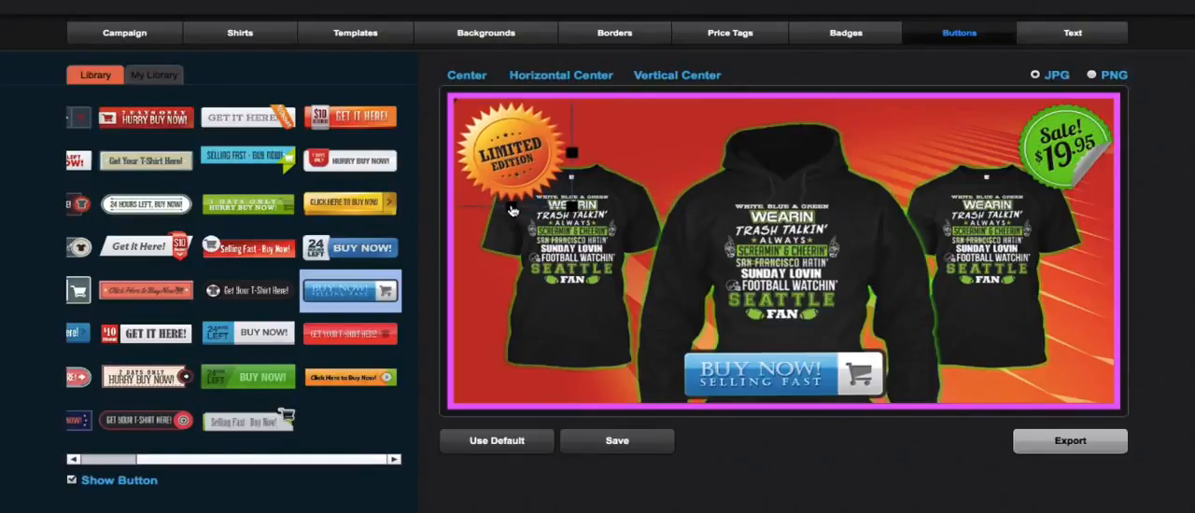
pyautogui.moveTo(512, 209); pyautogui.dragTo(511, 197)
pyautogui.moveTo(519, 155); pyautogui.dragTo(511, 146)
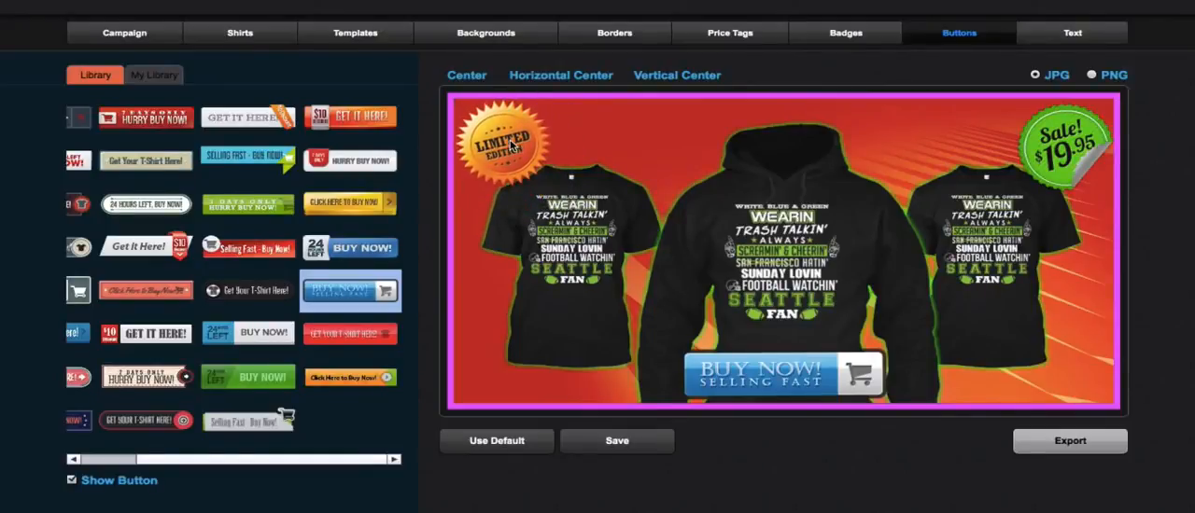
# - Reduce the height of the green $19.95 price tag slightly and deselect it
pyautogui.click(1061, 140)
pyautogui.moveTo(1069, 208); pyautogui.dragTo(1067, 186)
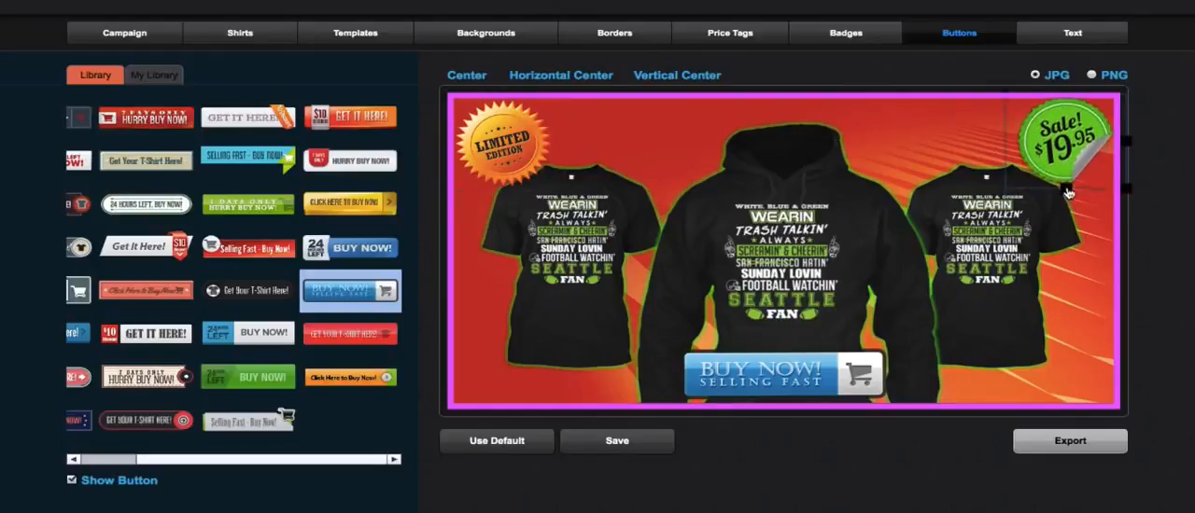
pyautogui.click(1094, 278)
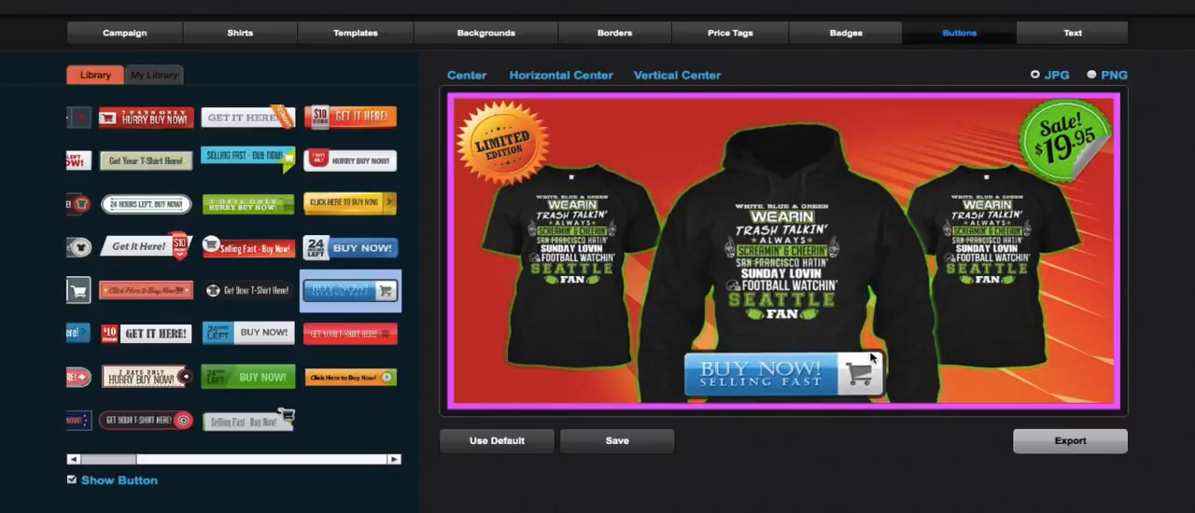
# - Save the design as a template and compare the standard templates with those in the personal library
pyautogui.click(627, 444)
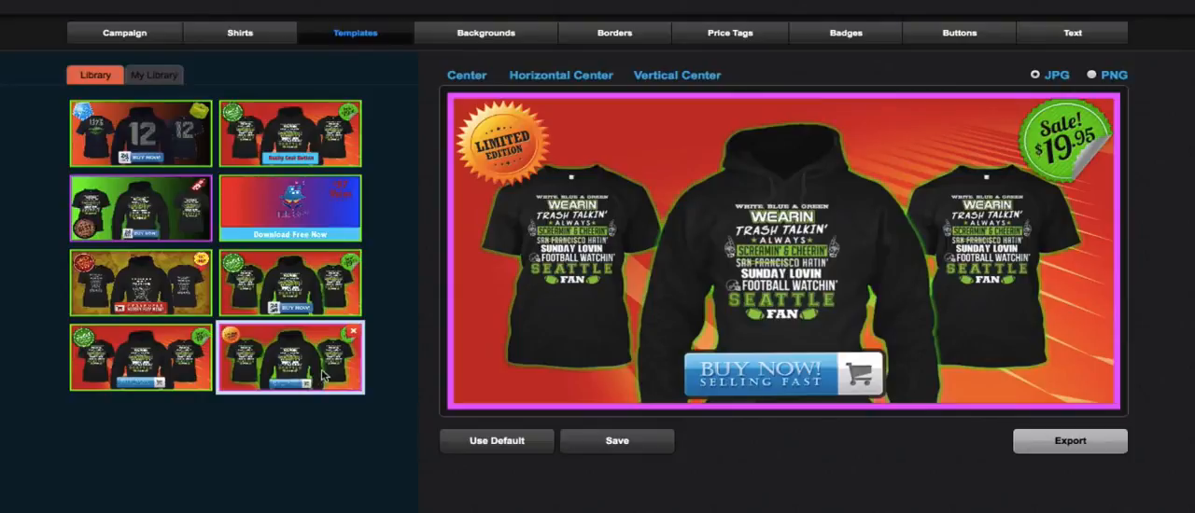
pyautogui.click(108, 81)
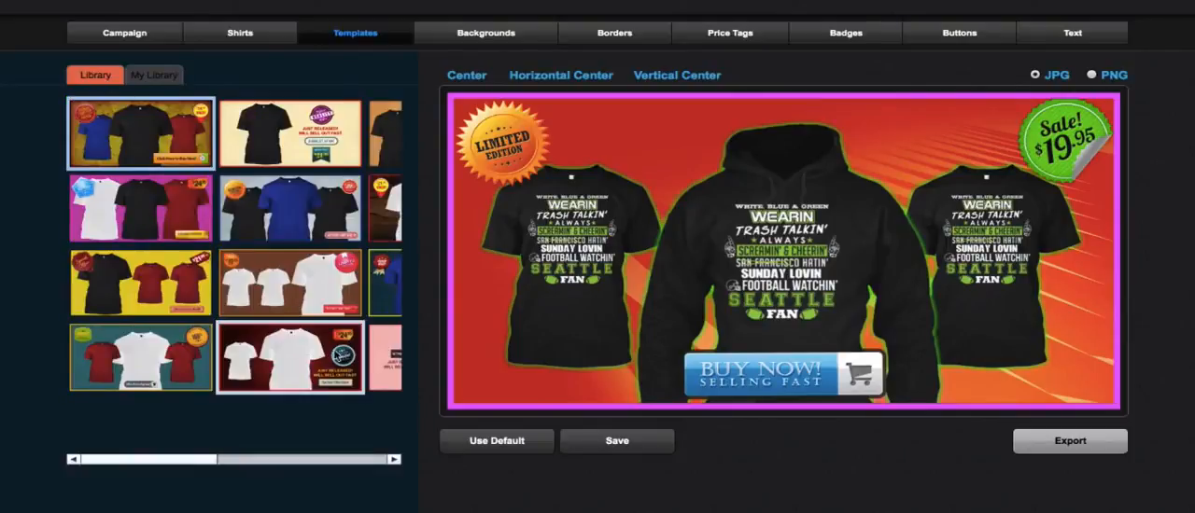
pyautogui.click(149, 76)
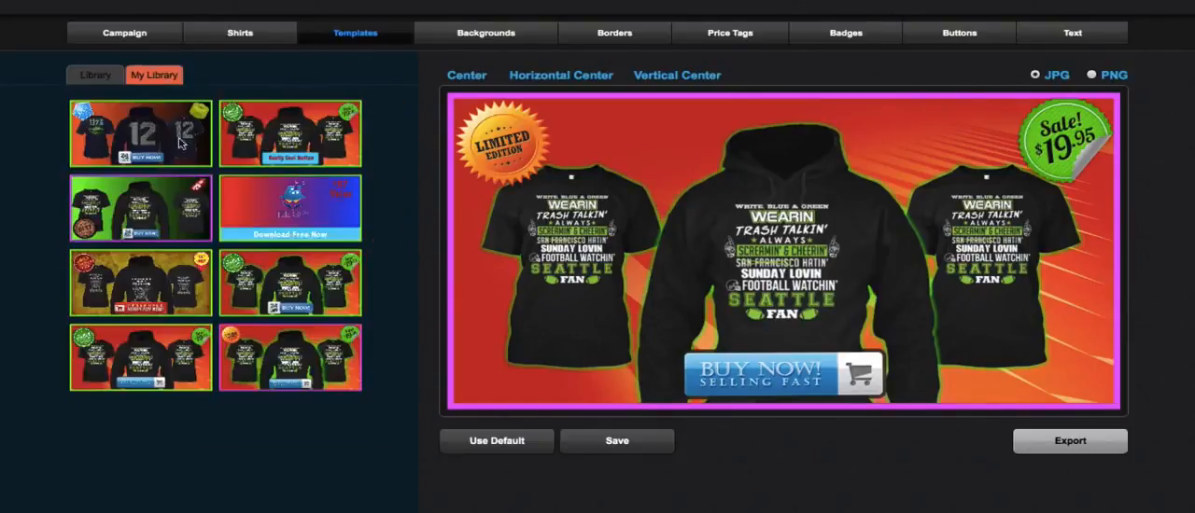
# - Export the finished banner as a JPG named FBDemoAd.jpg to the Downloads folder
pyautogui.click(1031, 450)
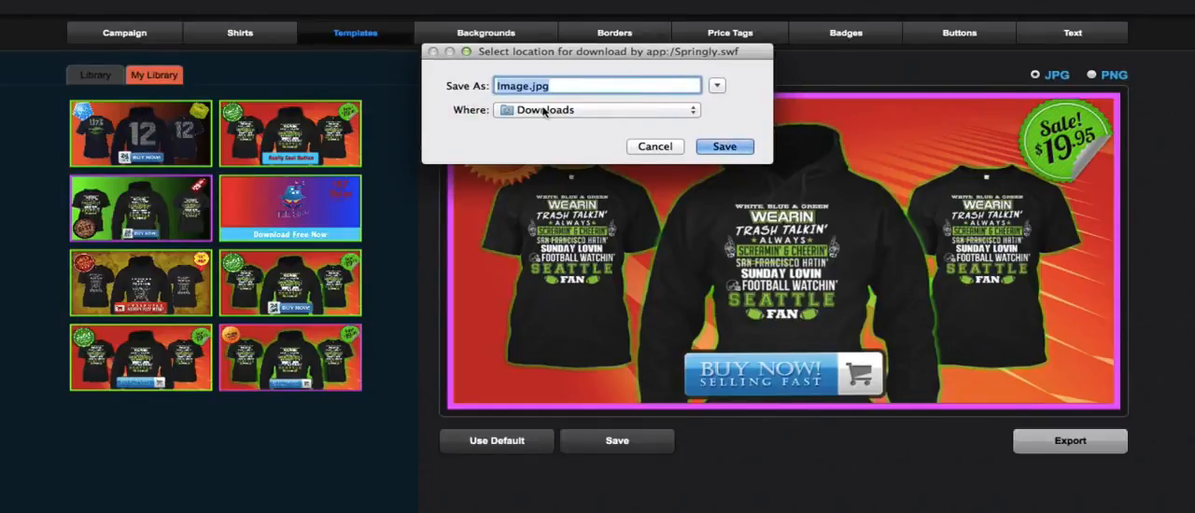
pyautogui.write('FBD')
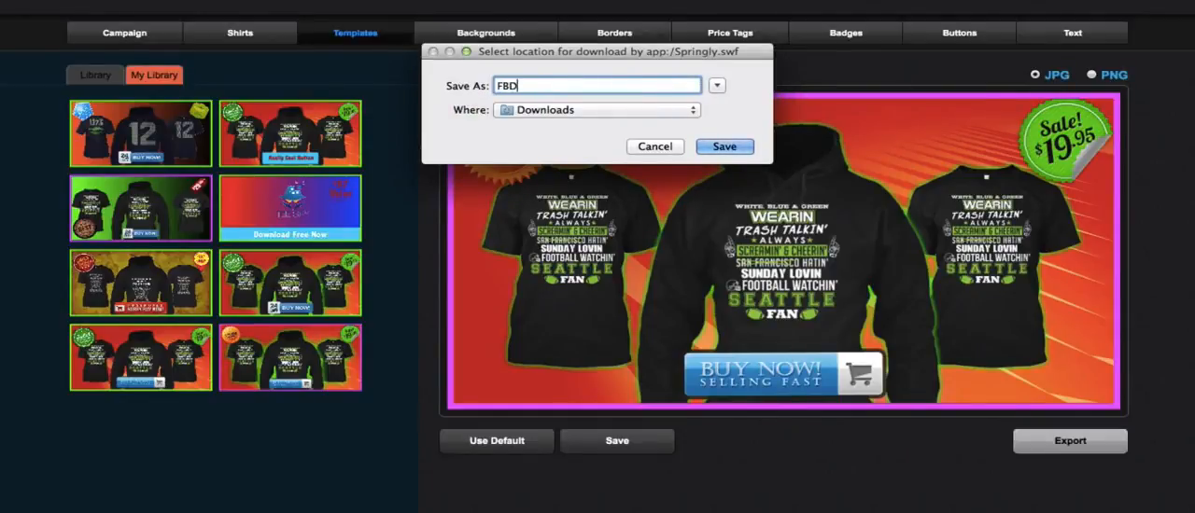
pyautogui.write('emoAd.jpg')
pyautogui.press('Return')
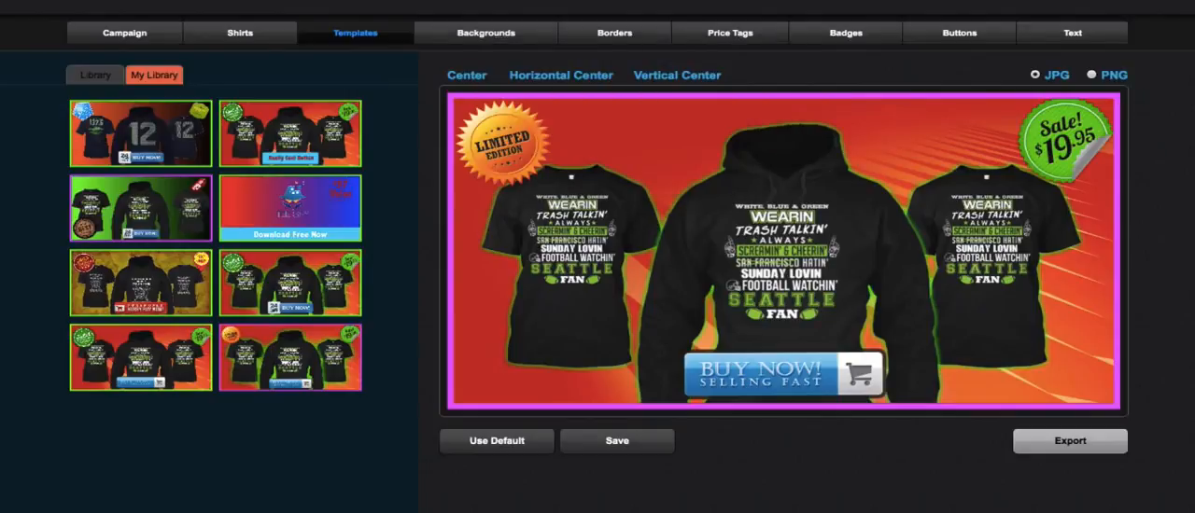
# - Open the exported FBDemoAd.jpg from the Downloads folder to check it, and close the preview
pyautogui.click(762, 509)
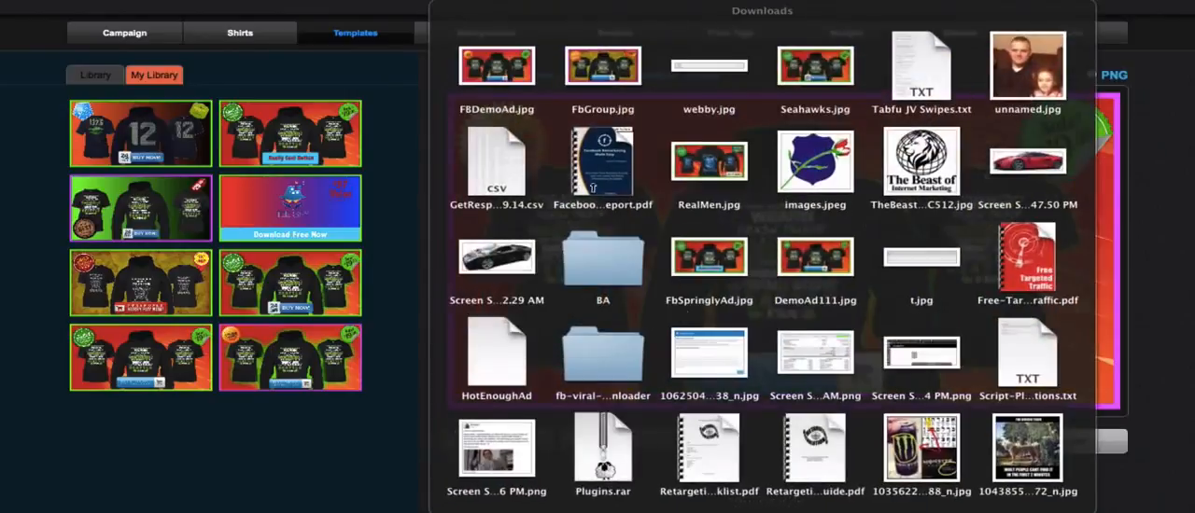
pyautogui.click(524, 64)
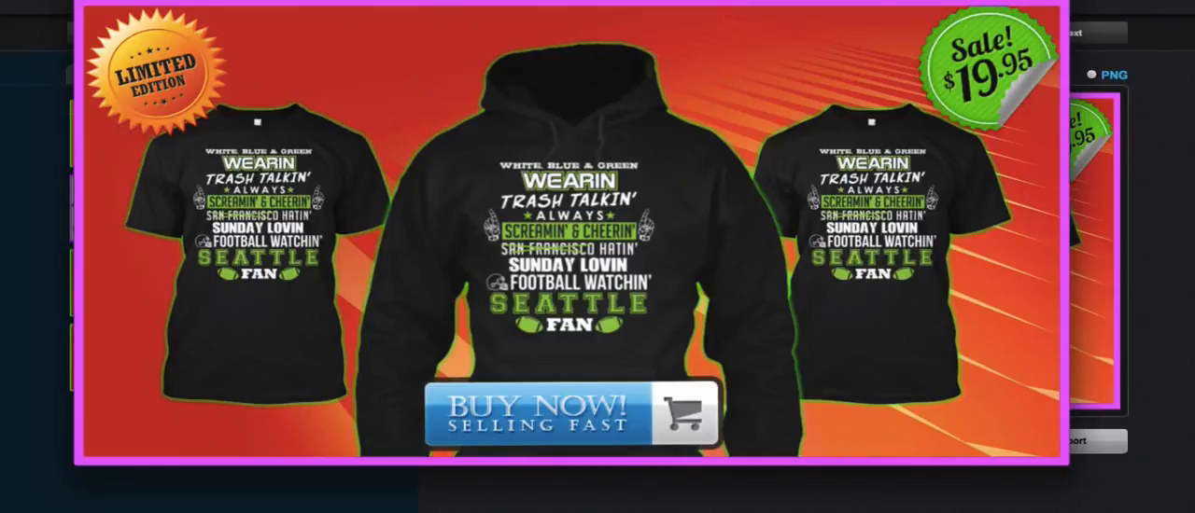
pyautogui.press('super+w')
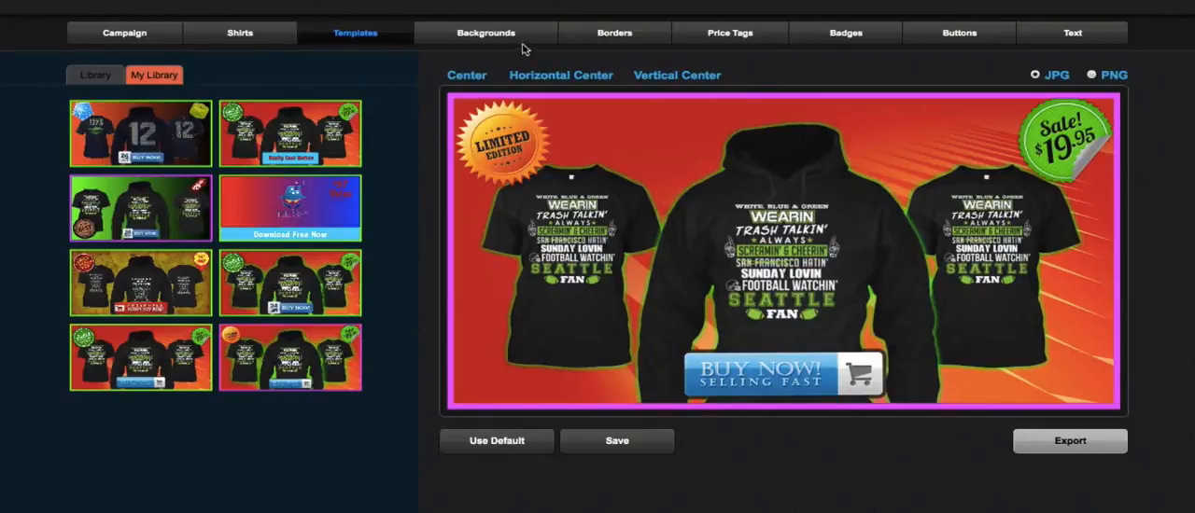
# - Load the standard library template with a single black tee, a purple Highest Quality badge and a $21.95 price tag
pyautogui.click(512, 36)
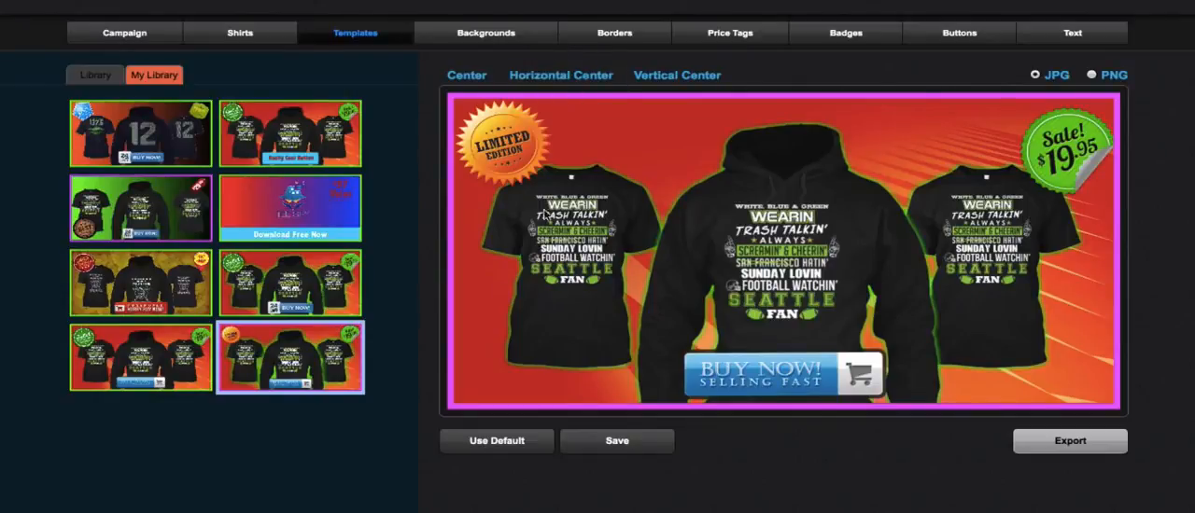
pyautogui.click(278, 202)
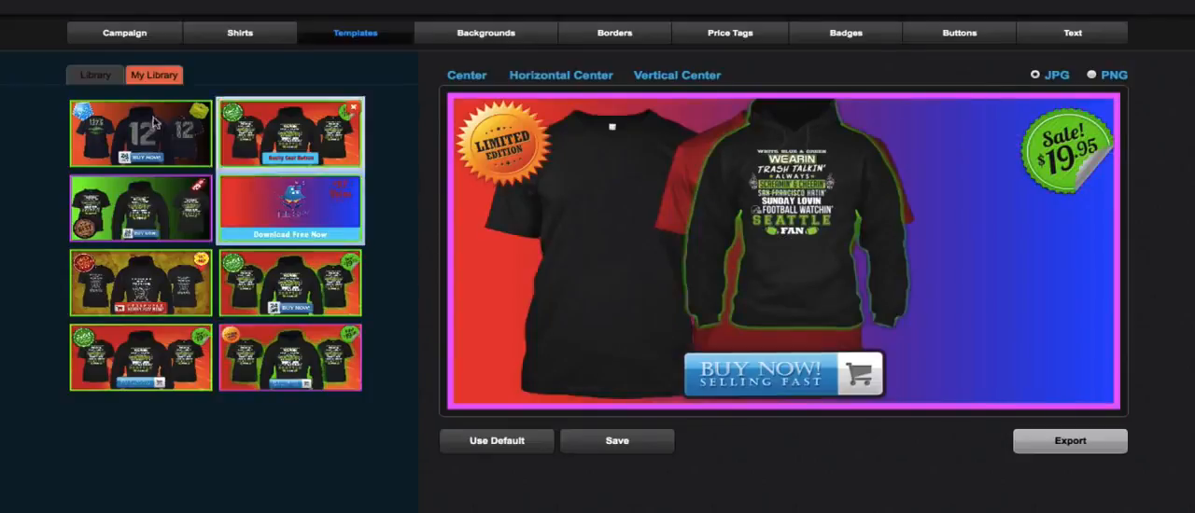
pyautogui.click(93, 75)
pyautogui.click(285, 141)
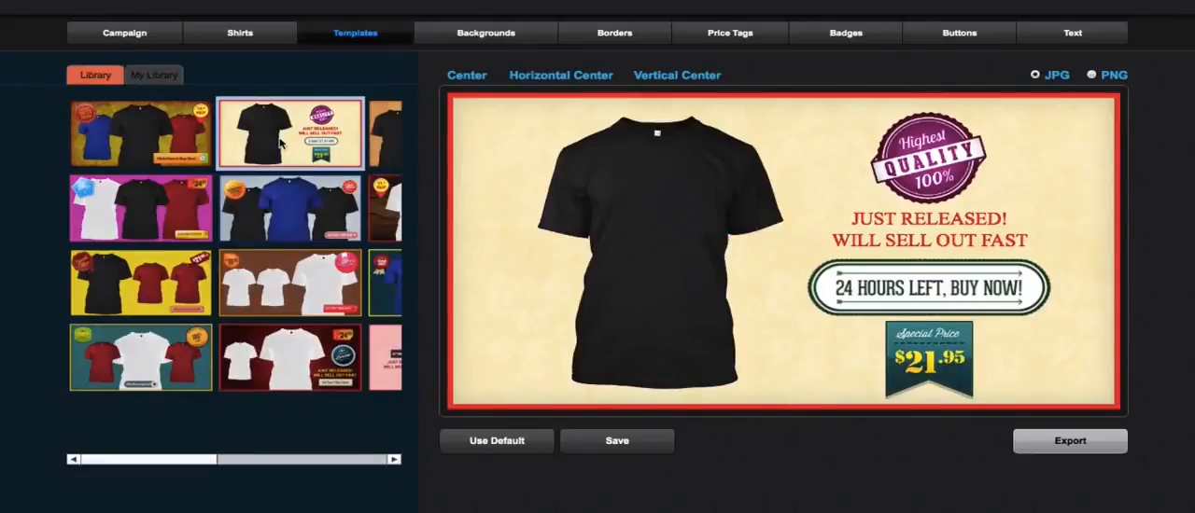
pyautogui.click(157, 77)
pyautogui.click(114, 77)
# - Replace the black tee in Tee 1 with the portrait photo from the personal library and move it to the banner's upper-left corner
pyautogui.click(263, 34)
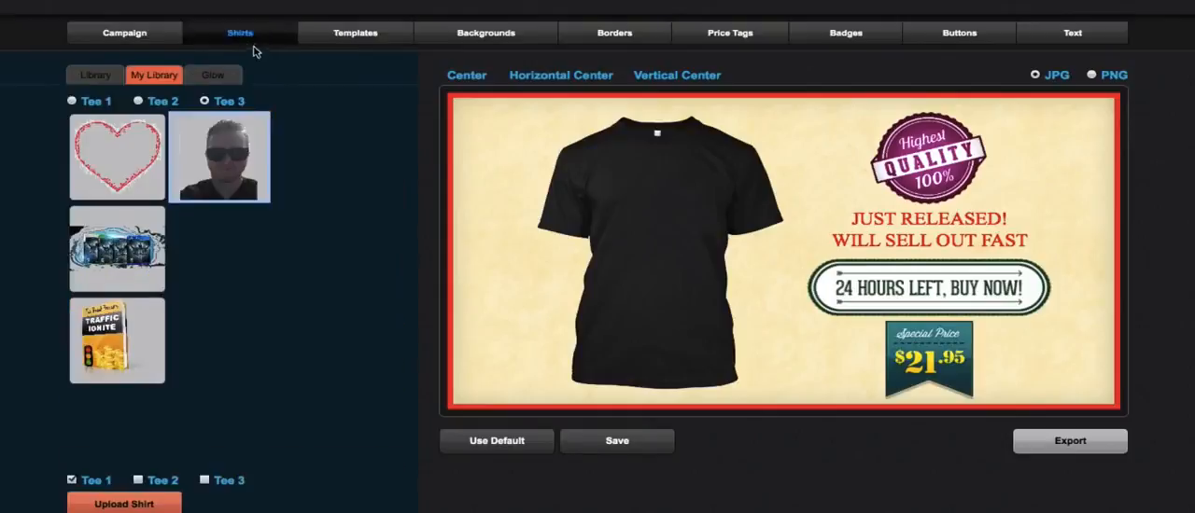
pyautogui.click(117, 80)
pyautogui.click(153, 79)
pyautogui.moveTo(232, 170)
pyautogui.click(216, 159)
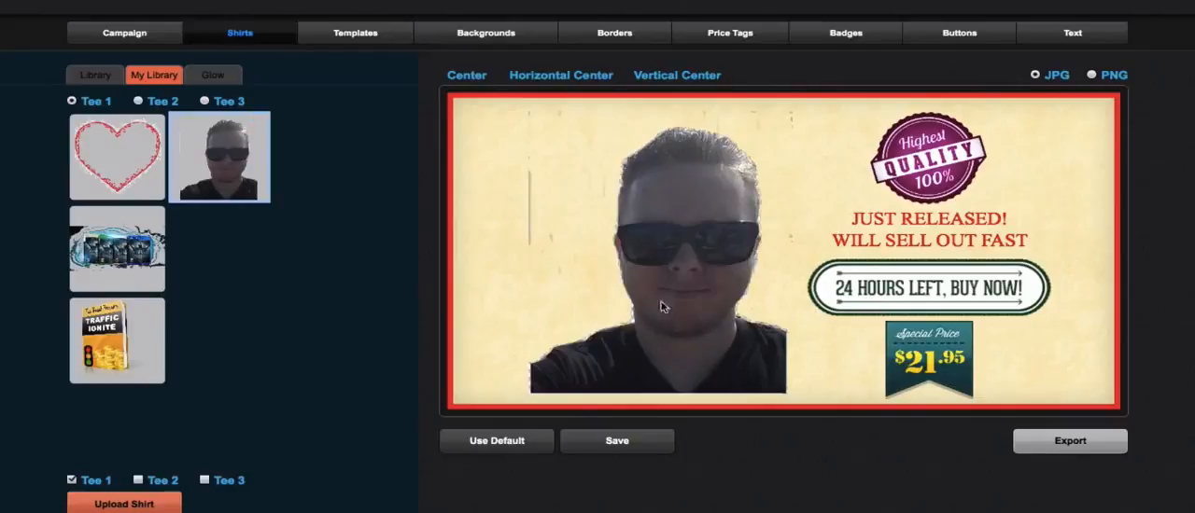
pyautogui.moveTo(688, 260); pyautogui.dragTo(579, 226)
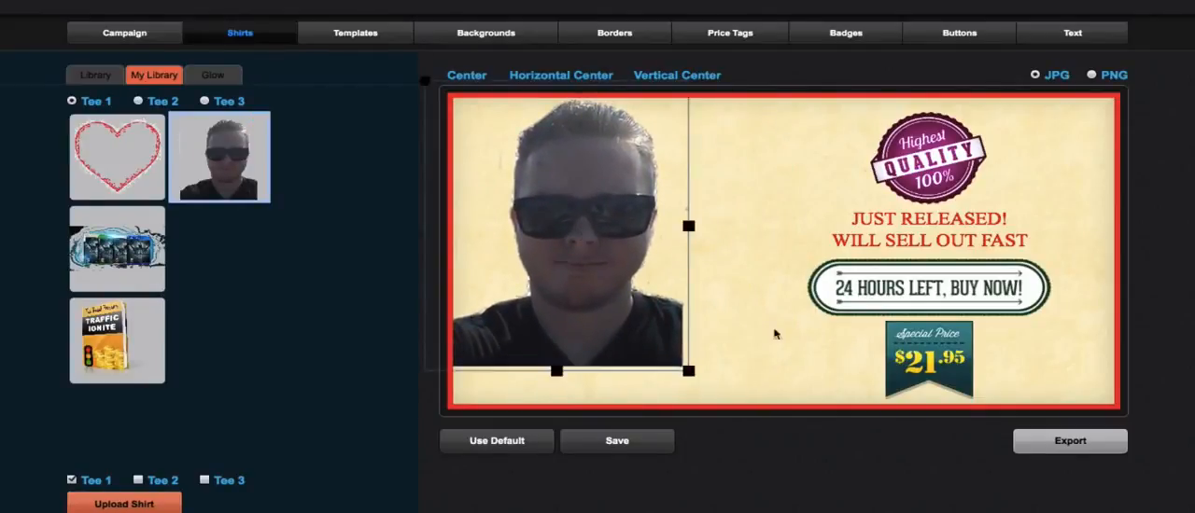
# - Replace the "24 Hours Left, Buy Now!" button with the plain blue button from the personal library
pyautogui.click(925, 294)
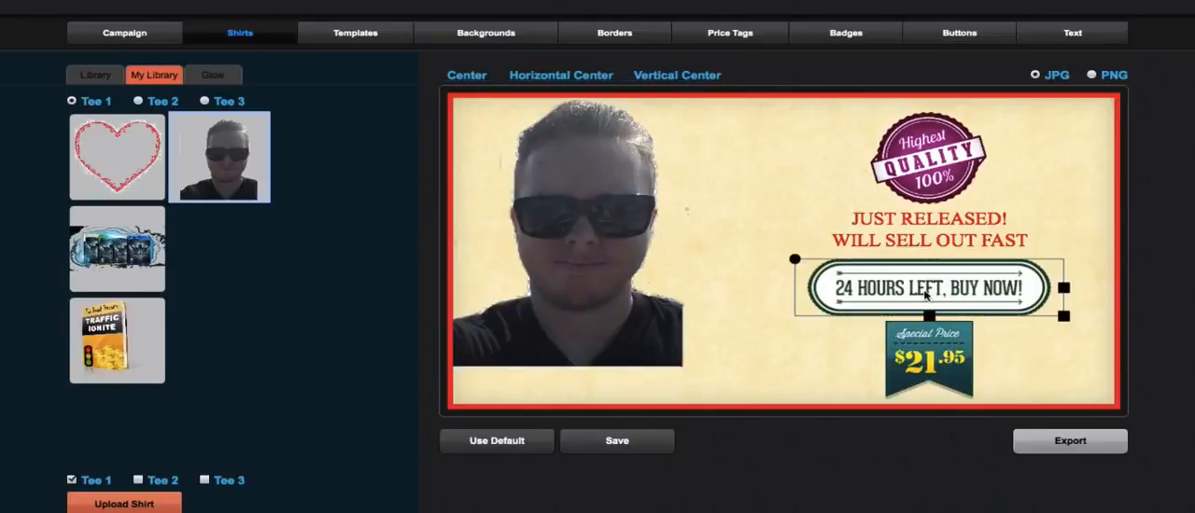
pyautogui.click(959, 37)
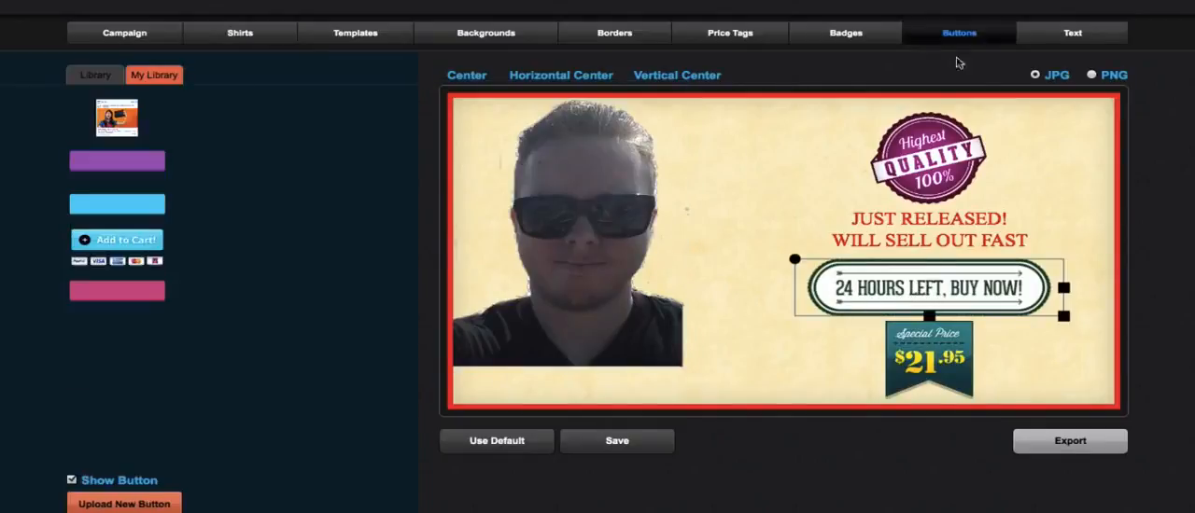
pyautogui.click(129, 211)
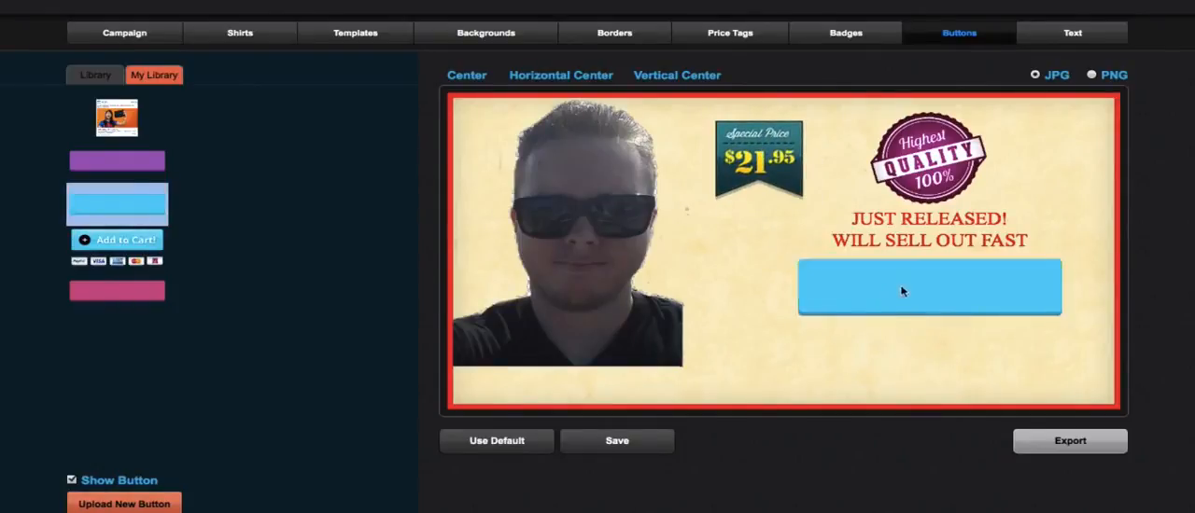
# - Stretch the blue button into a tall bar spanning the banner's full width and place it along the bottom edge
pyautogui.moveTo(906, 286); pyautogui.dragTo(560, 336)
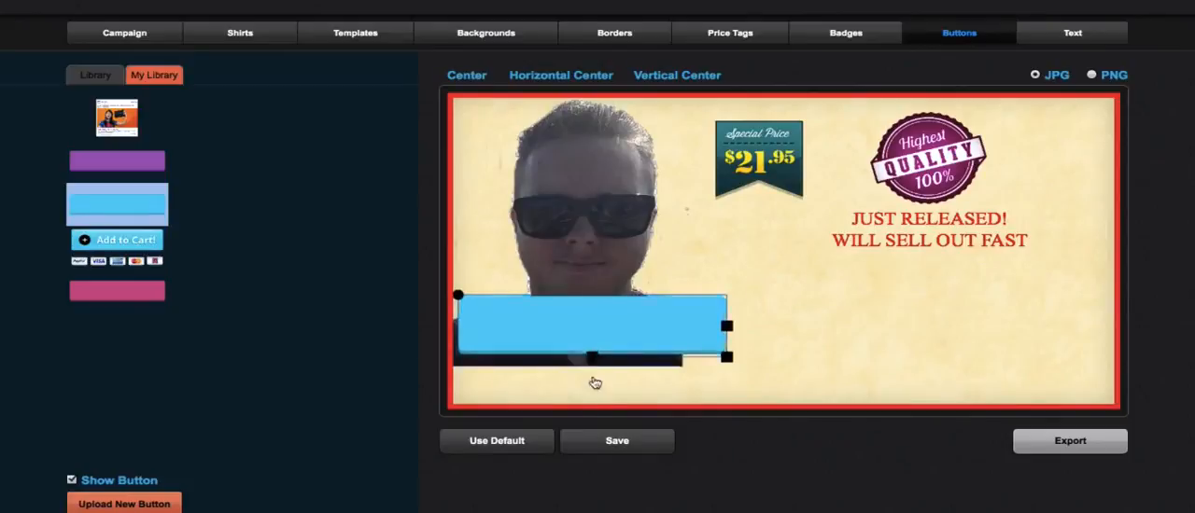
pyautogui.moveTo(737, 345); pyautogui.dragTo(1104, 349)
pyautogui.moveTo(817, 354); pyautogui.dragTo(813, 253)
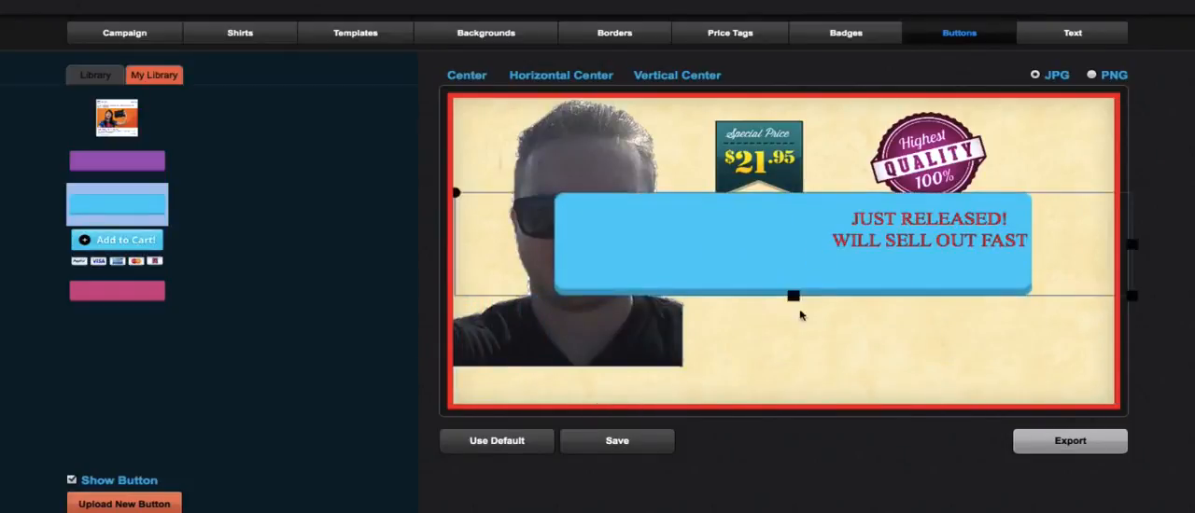
pyautogui.moveTo(796, 296); pyautogui.dragTo(801, 372)
pyautogui.moveTo(769, 287); pyautogui.dragTo(761, 382)
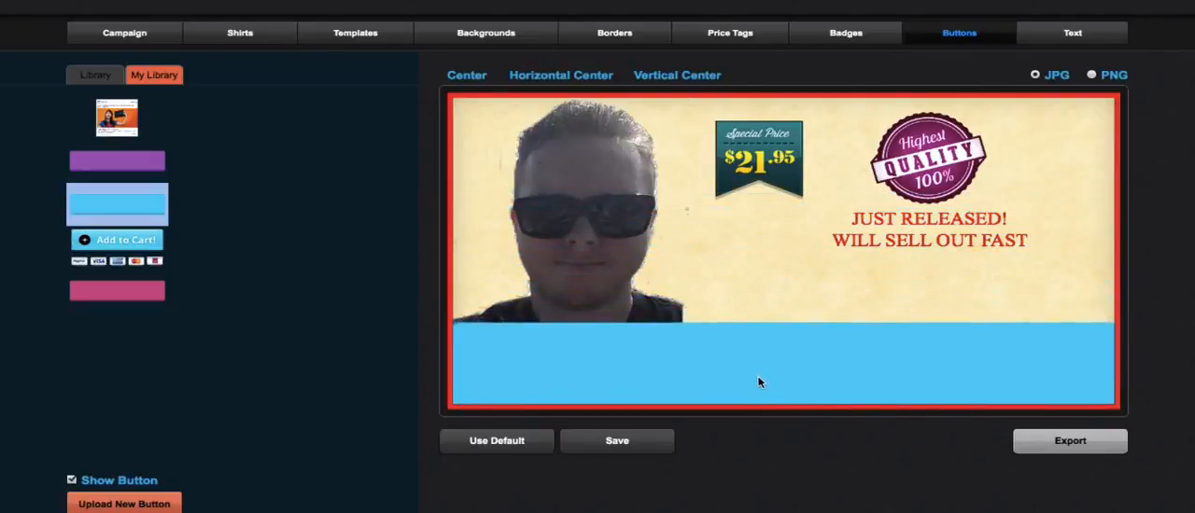
# - Replace the "JUST RELEASED! WILL SELL OUT FAST" text with "Download Free Today Only!"
pyautogui.click(924, 233)
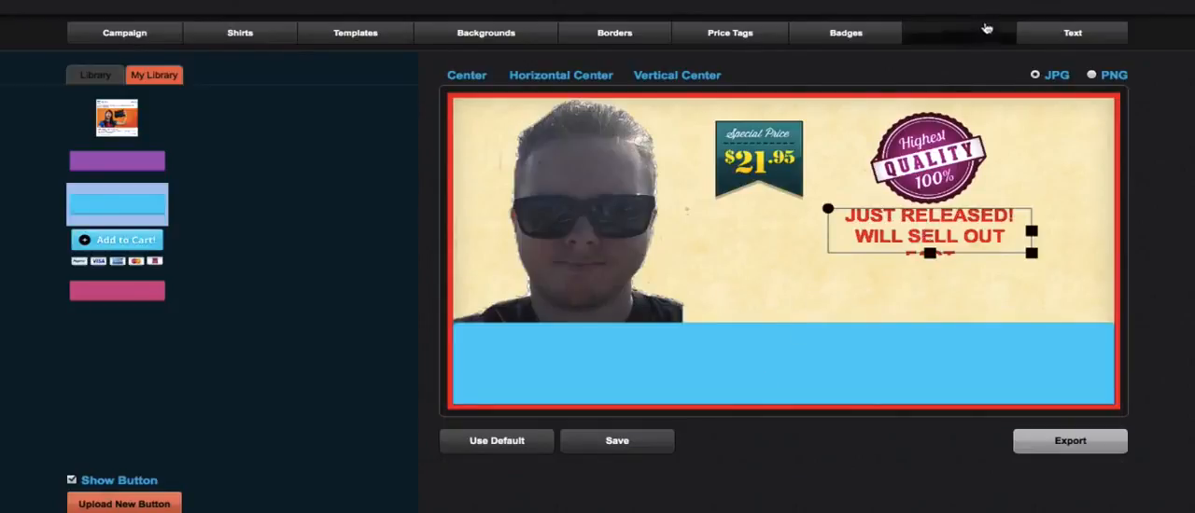
pyautogui.click(1037, 40)
pyautogui.click(284, 119)
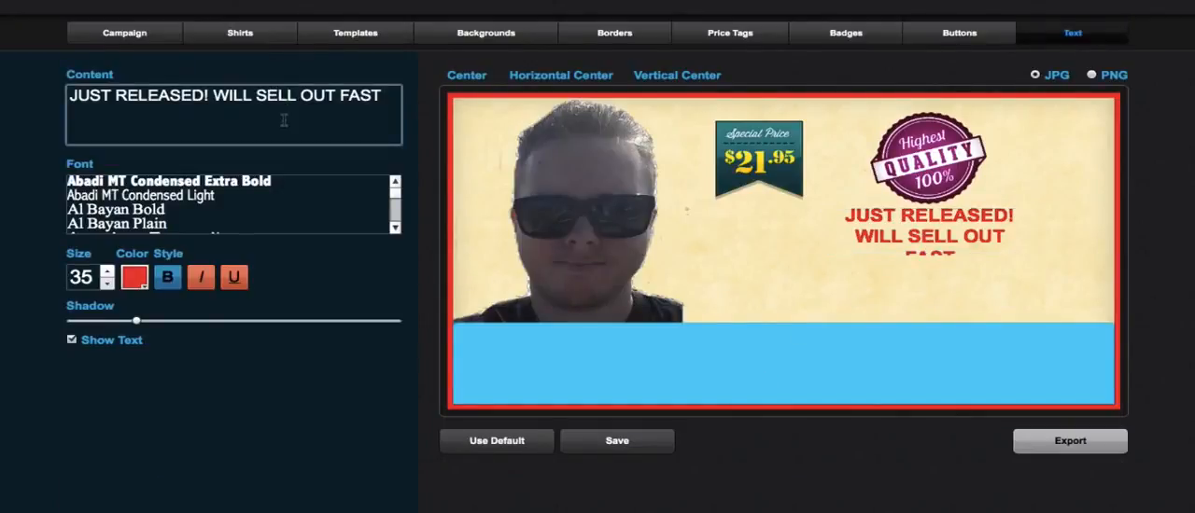
pyautogui.press('super+a')
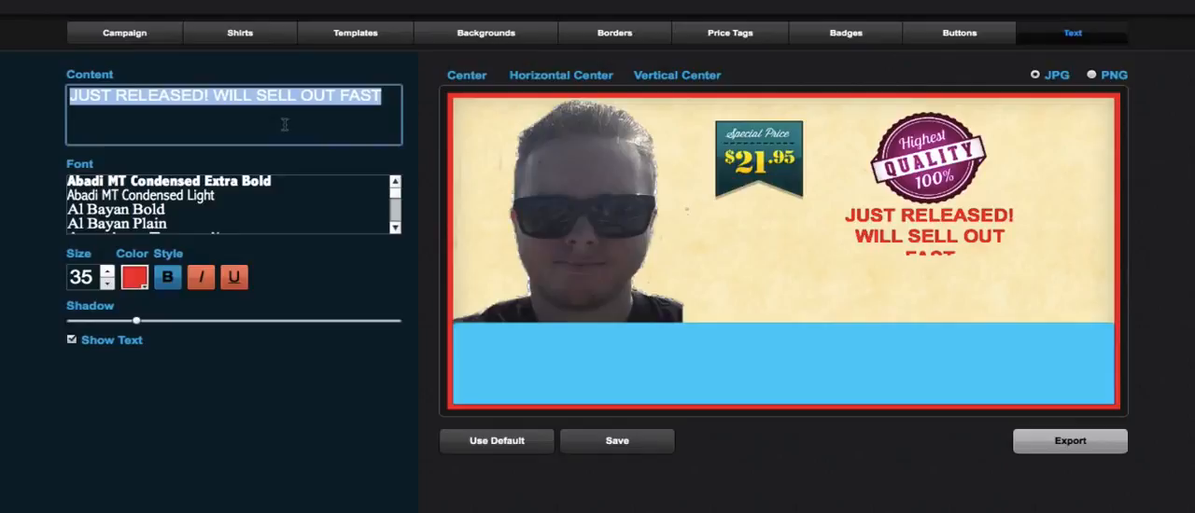
pyautogui.write('Download Free ')
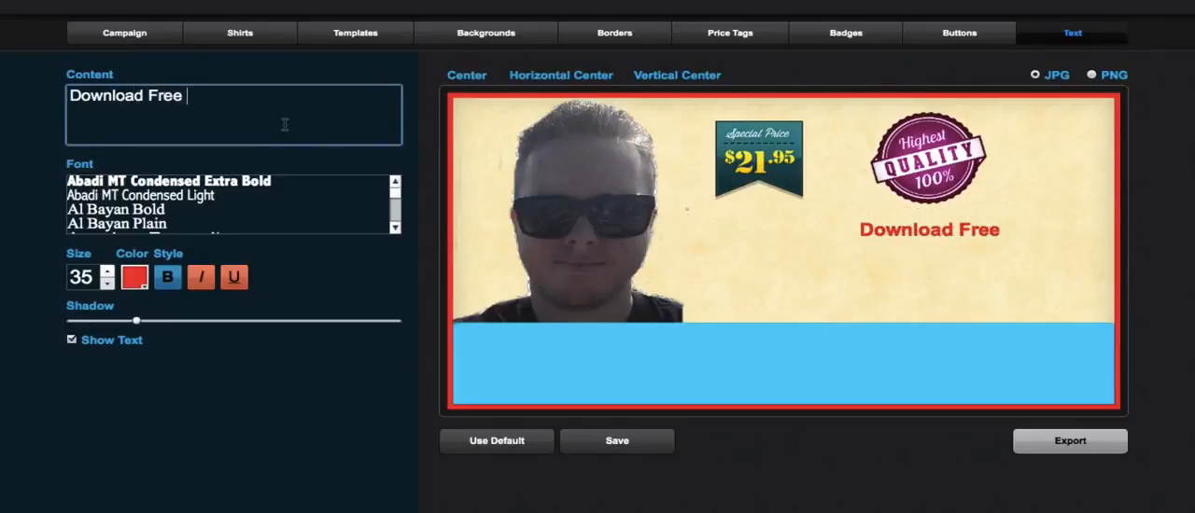
pyautogui.write('Today Only1')
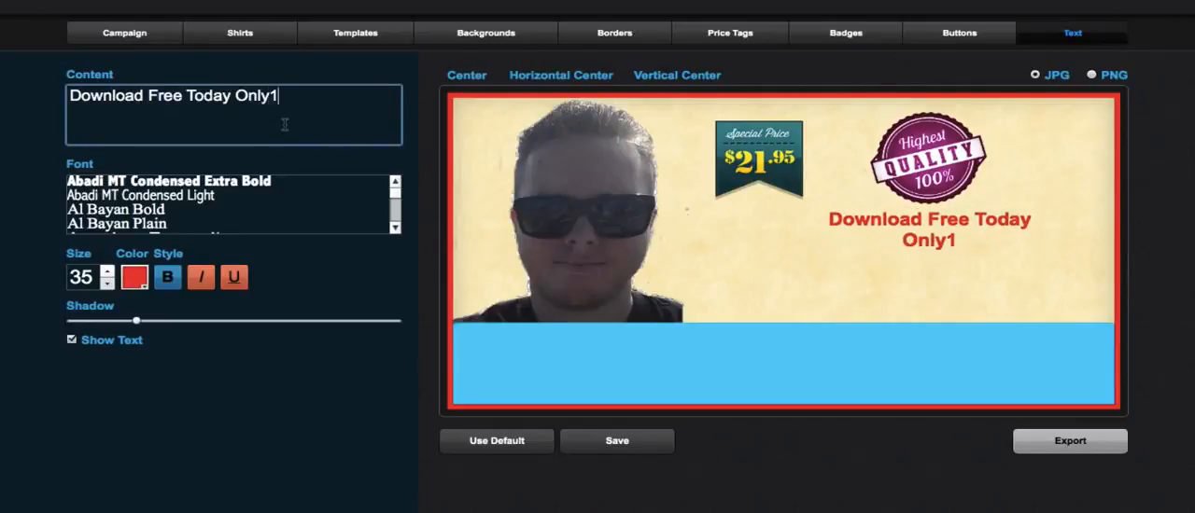
pyautogui.press('BackSpace')
pyautogui.write('!')
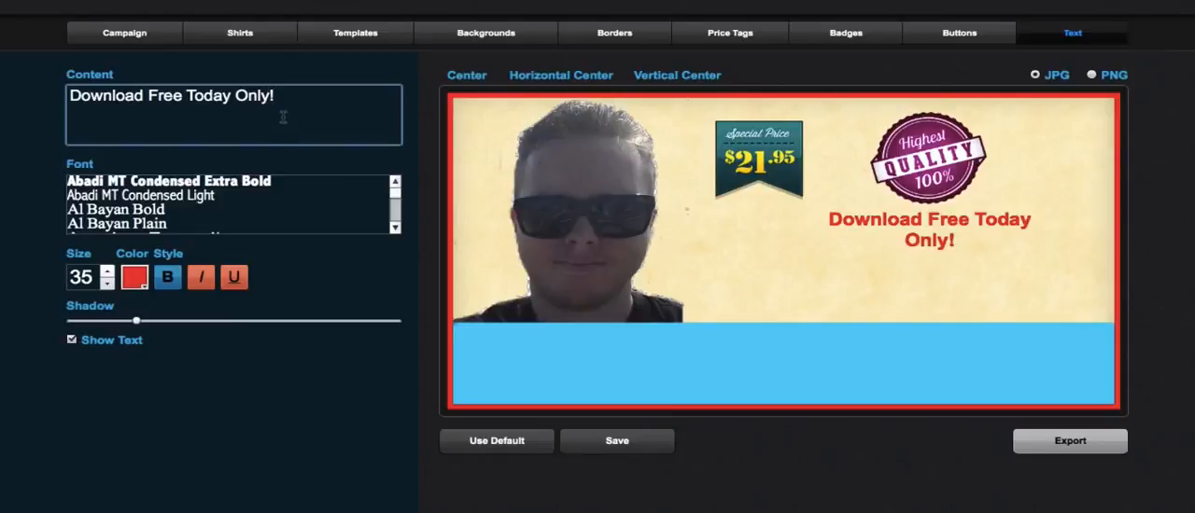
# - Move the red text onto the blue bar and widen its box so it fits on one line
pyautogui.moveTo(876, 224); pyautogui.dragTo(677, 356)
pyautogui.moveTo(827, 376); pyautogui.dragTo(1034, 362)
pyautogui.click(696, 346)
# - Increase the "Download Free Today Only!" text size to 60
pyautogui.click(107, 272)
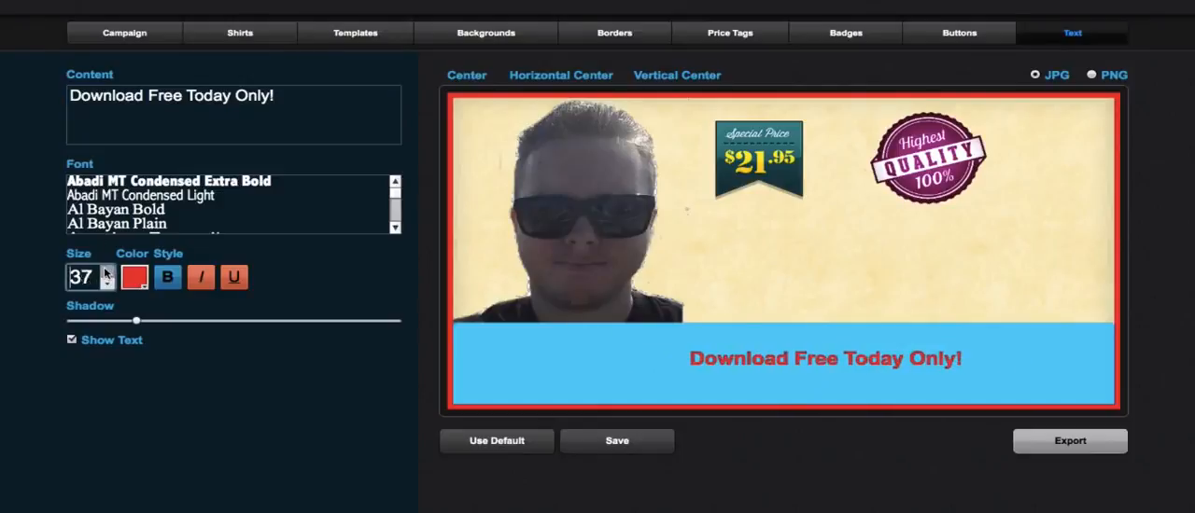
pyautogui.click(107, 271)
pyautogui.click(106, 272)
pyautogui.click(106, 273)
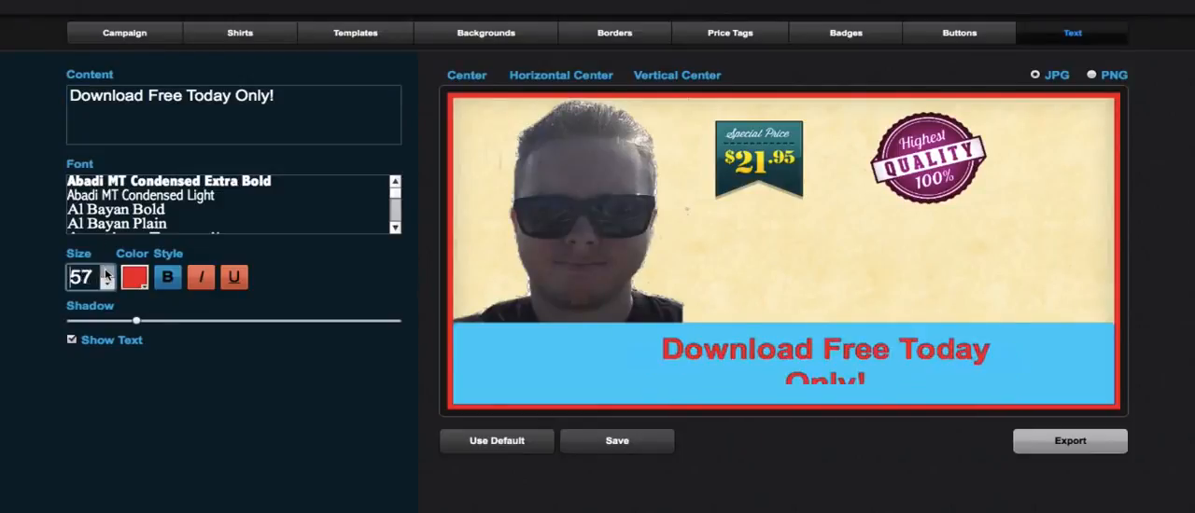
pyautogui.click(106, 273)
pyautogui.click(106, 273)
pyautogui.click(106, 273)
# - Shift the enlarged text left and widen its box to fit one line, roughly centered on the blue bar
pyautogui.moveTo(848, 346); pyautogui.dragTo(768, 351)
pyautogui.moveTo(954, 368); pyautogui.dragTo(1065, 370)
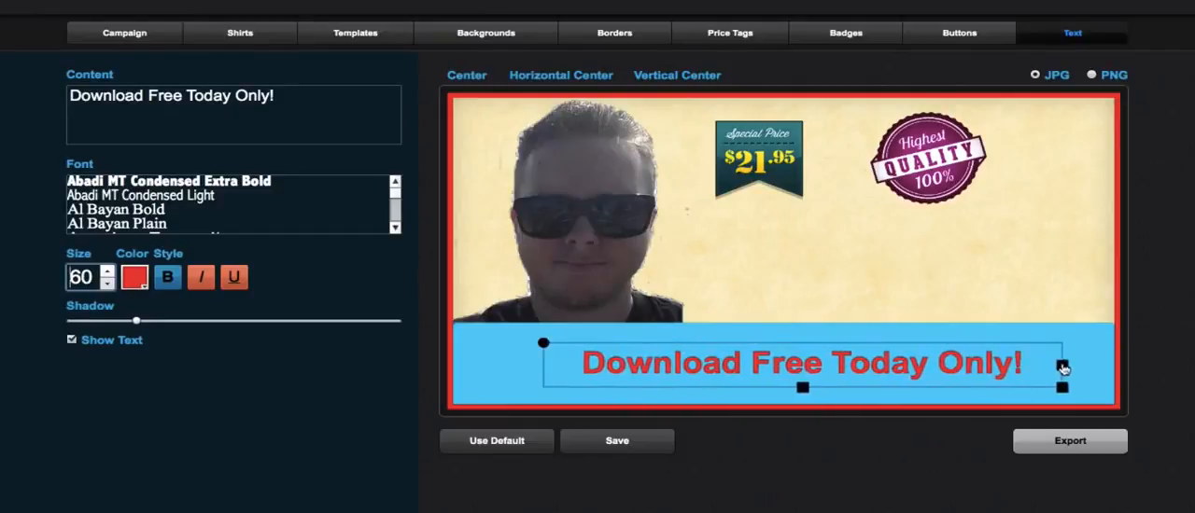
pyautogui.moveTo(794, 368); pyautogui.dragTo(799, 368)
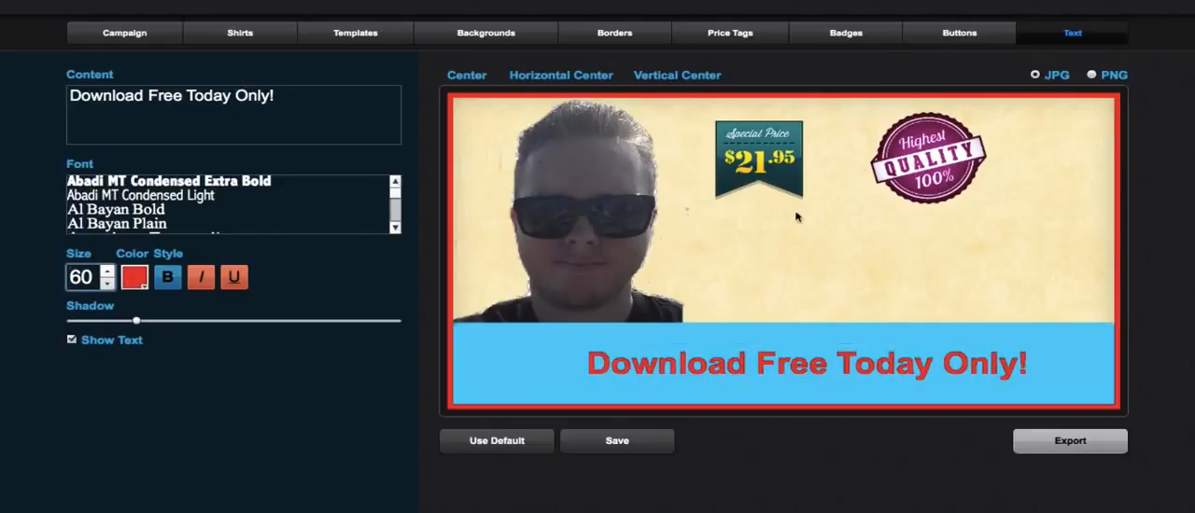
# - Hide the $21.95 Special Price tag from the banner
pyautogui.click(936, 38)
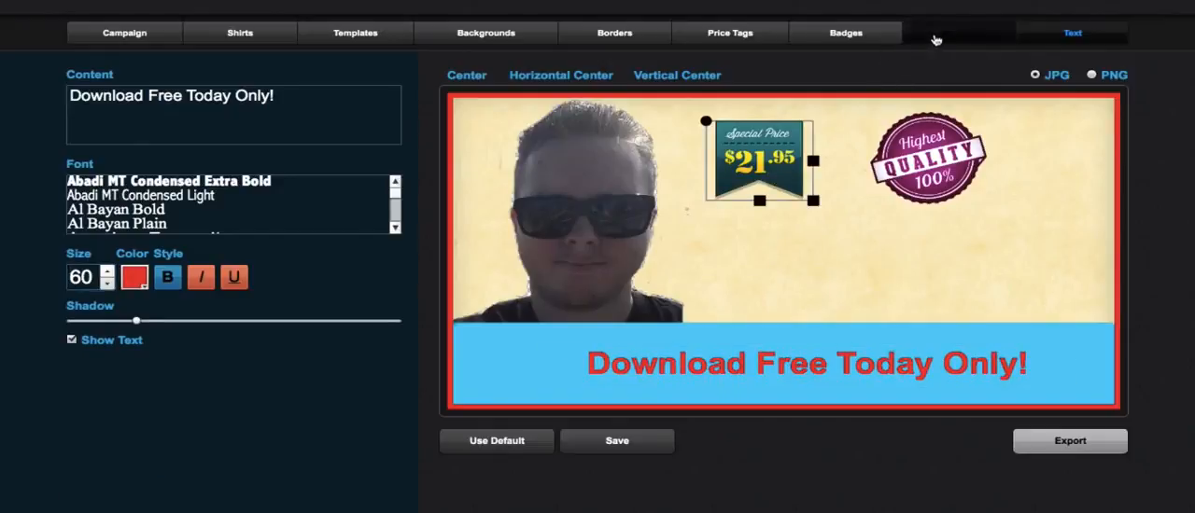
pyautogui.click(755, 38)
pyautogui.click(72, 479)
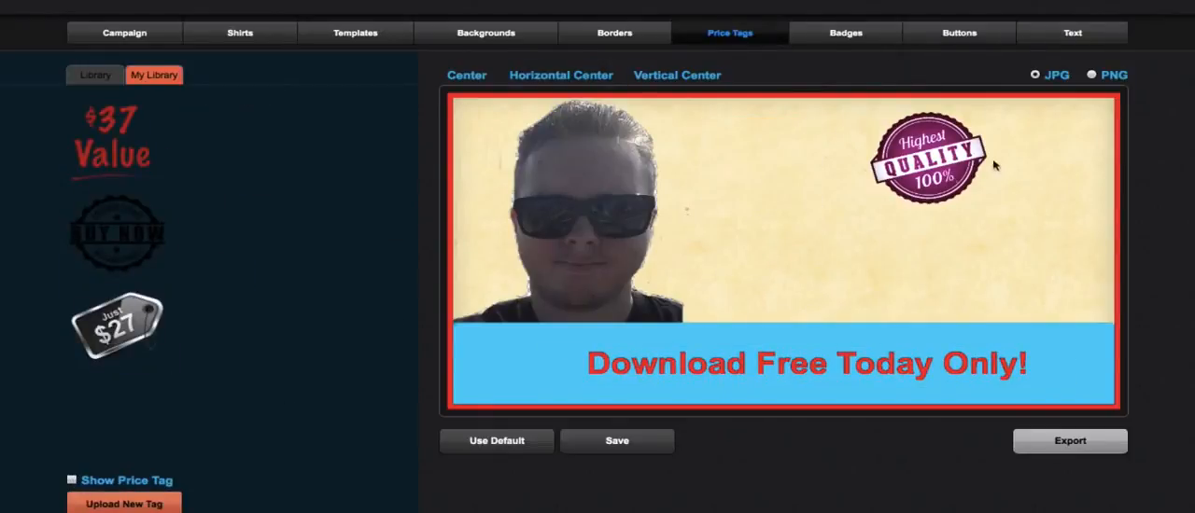
# - Replace the Highest Quality badge with the Traffic Ignite book image, enlarge it and position it between the portrait and the right border
pyautogui.click(846, 34)
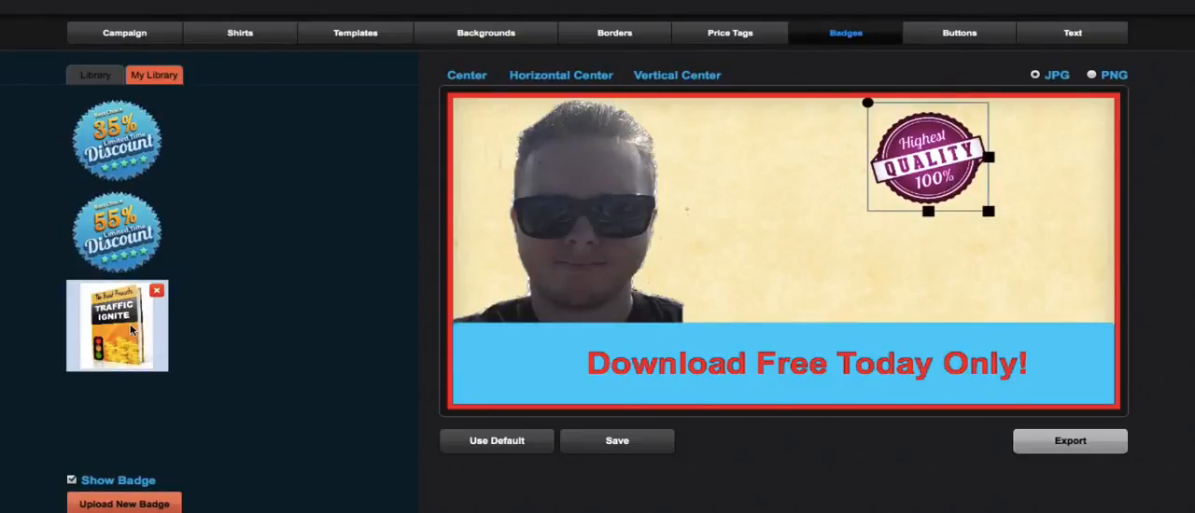
pyautogui.click(131, 331)
pyautogui.moveTo(928, 168); pyautogui.dragTo(1096, 318)
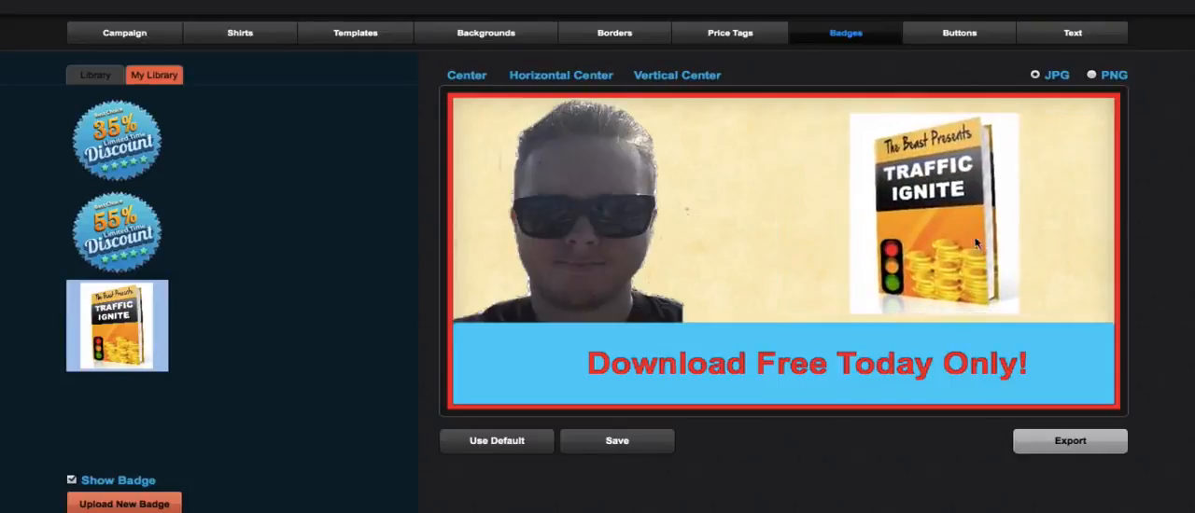
pyautogui.moveTo(976, 245); pyautogui.dragTo(920, 241)
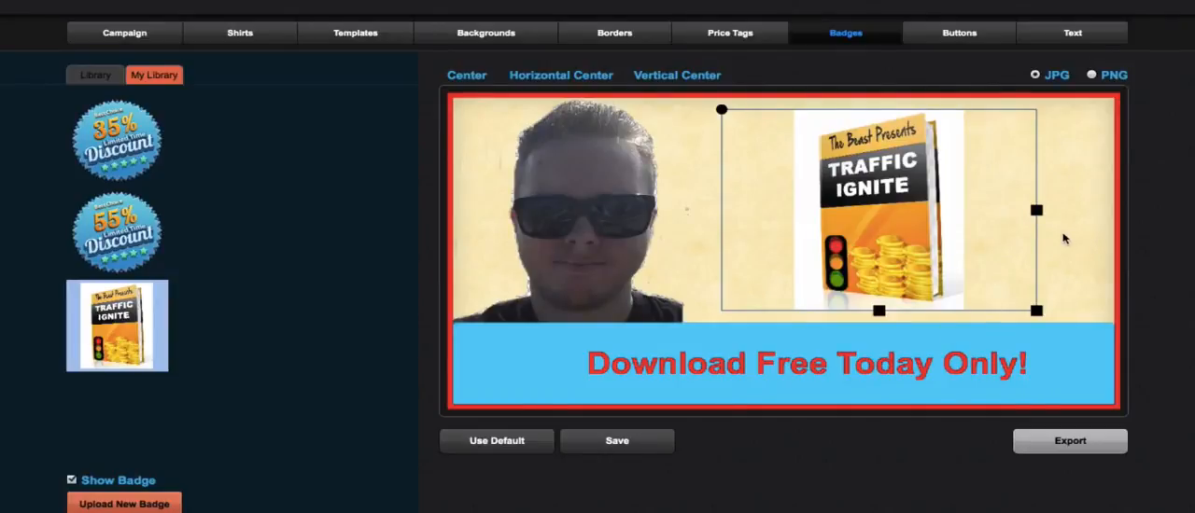
pyautogui.click(1069, 236)
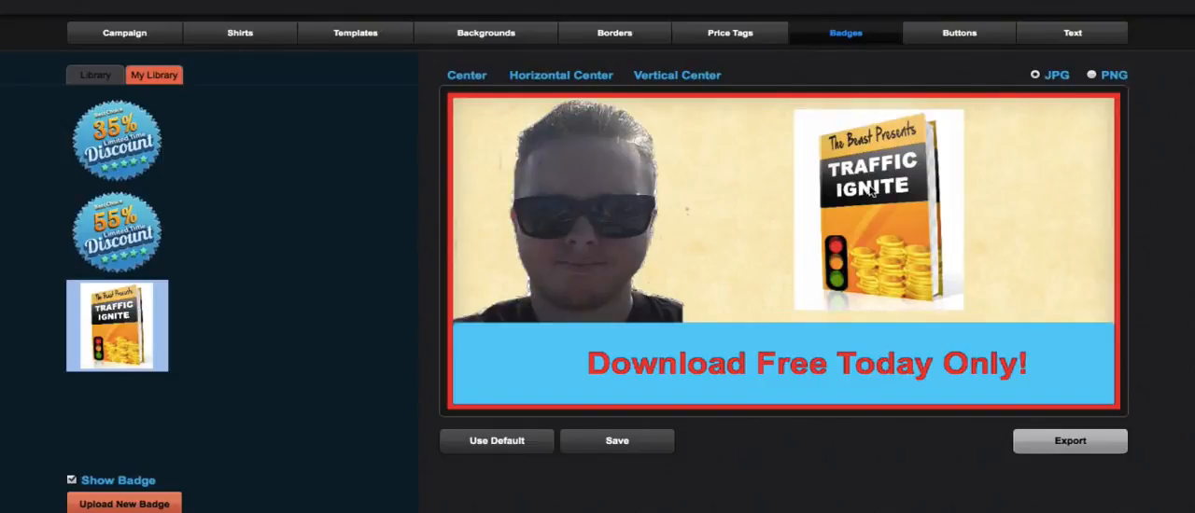
pyautogui.moveTo(875, 215); pyautogui.dragTo(890, 216)
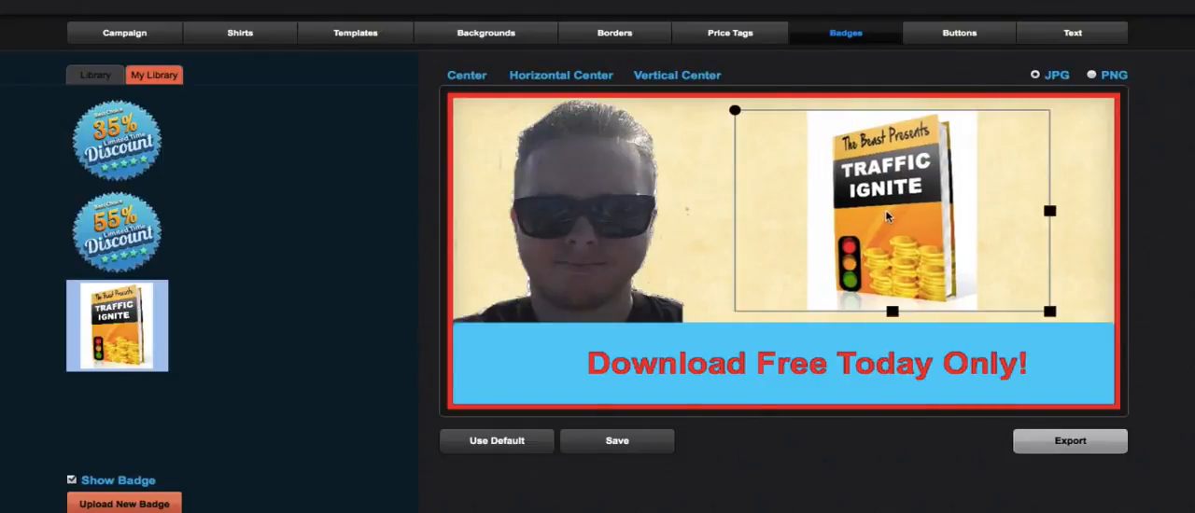
# - Deselect the book image and replace the banner background with the olive green texture from the stock background library
pyautogui.click(1072, 231)
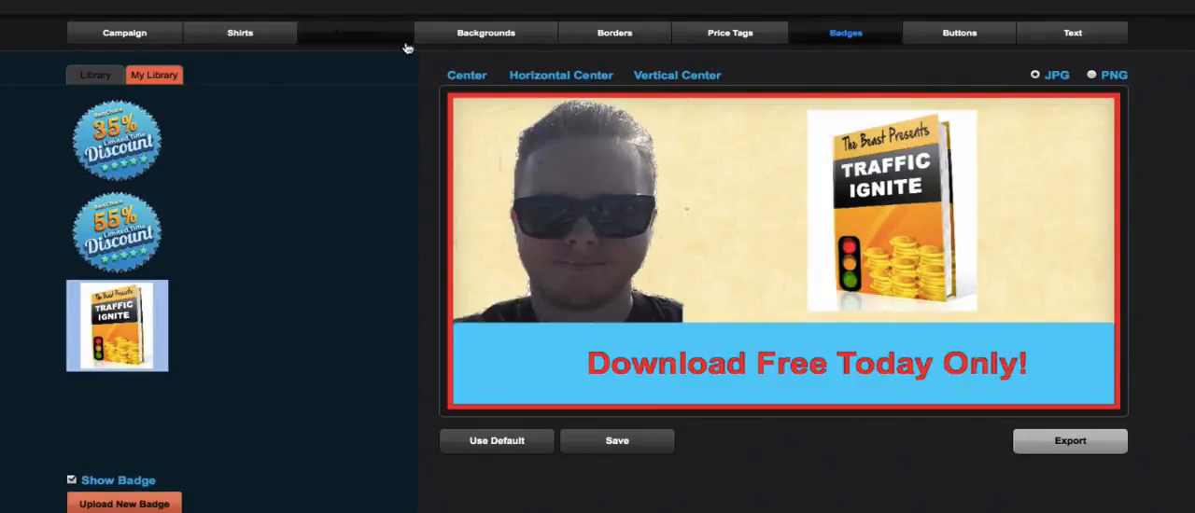
pyautogui.click(454, 35)
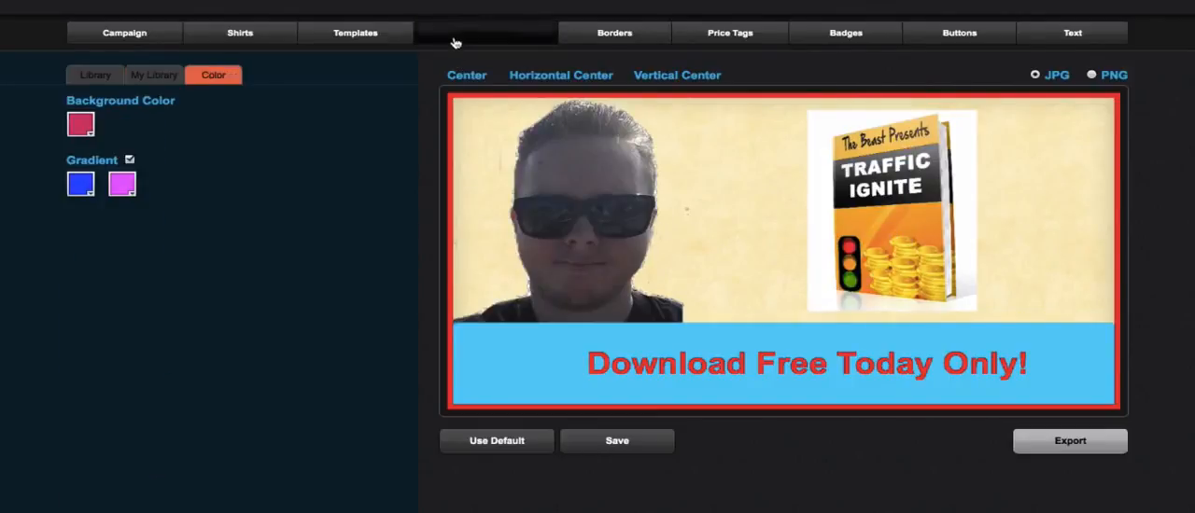
pyautogui.click(147, 78)
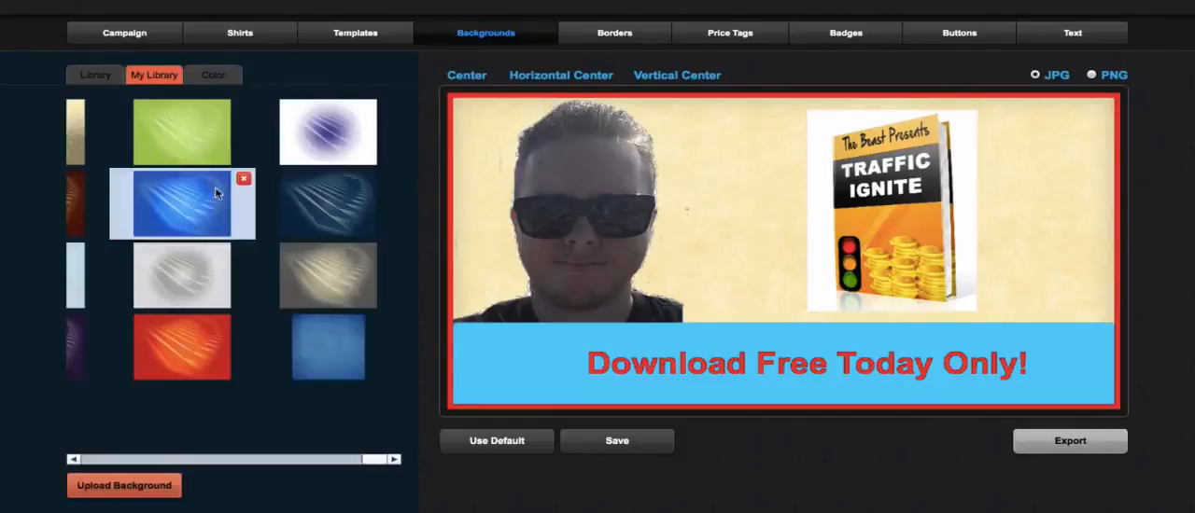
pyautogui.click(95, 75)
pyautogui.click(250, 275)
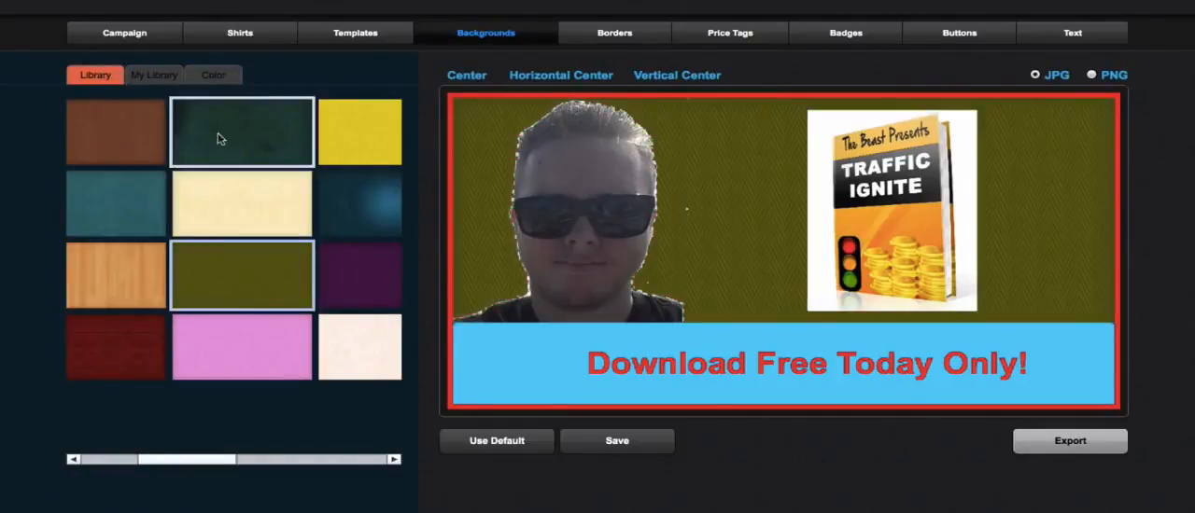
# - Change the banner background to solid white with the gradient turned off
pyautogui.click(213, 75)
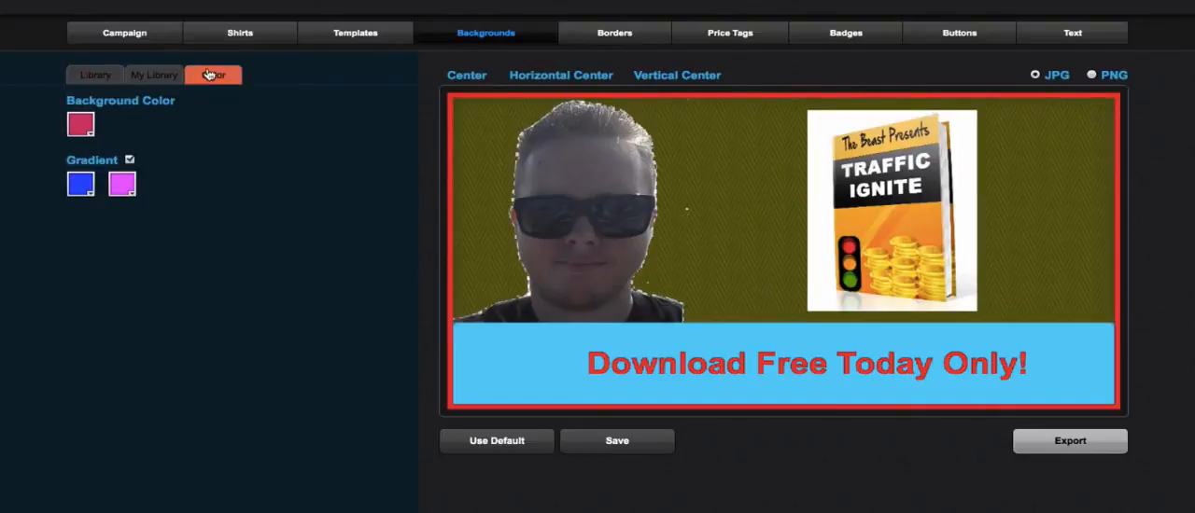
pyautogui.click(84, 129)
pyautogui.click(80, 216)
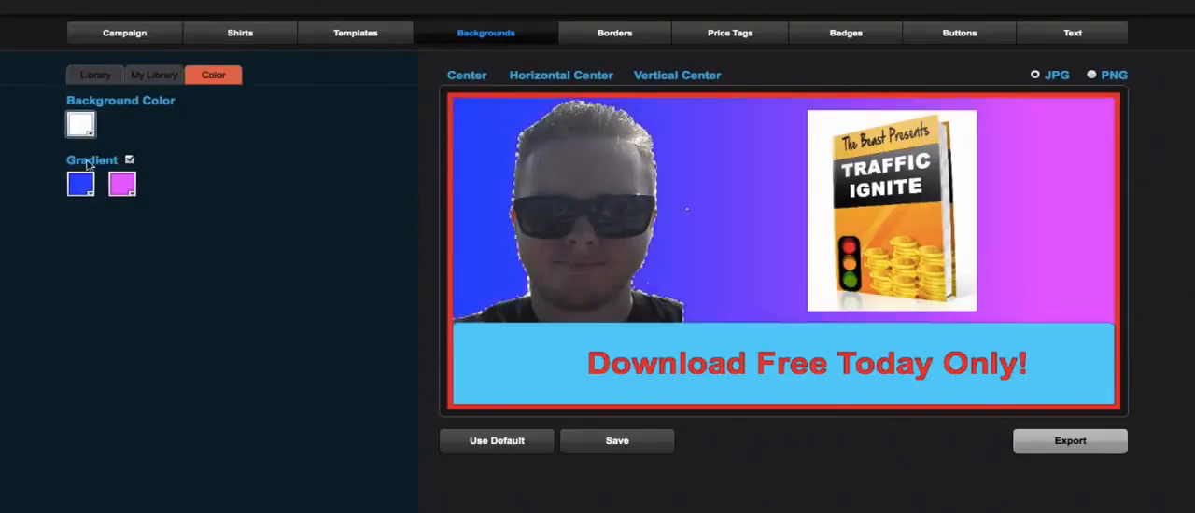
pyautogui.click(130, 161)
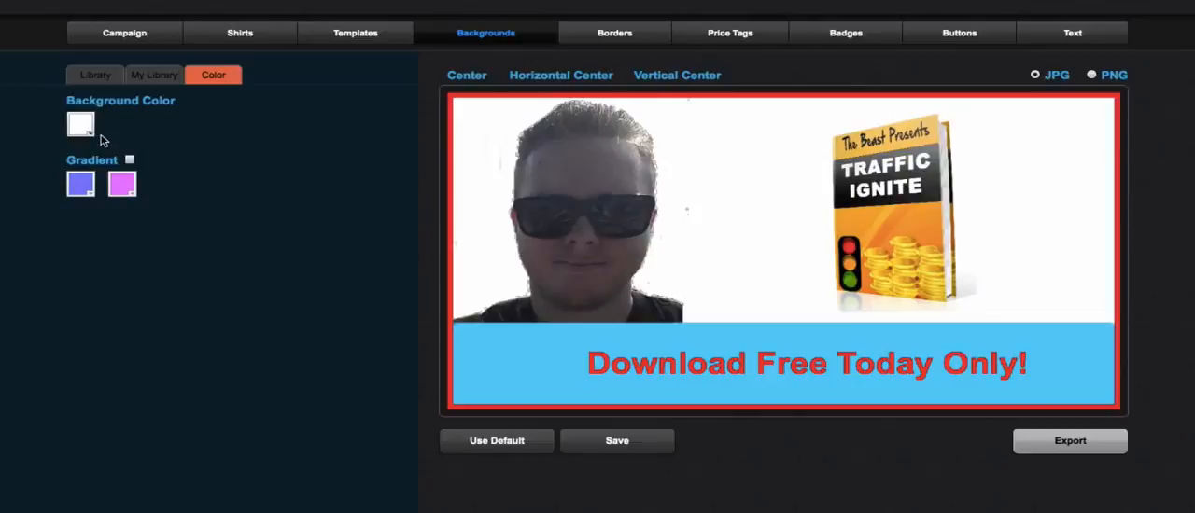
pyautogui.click(86, 127)
pyautogui.click(128, 125)
# - Enable the background gradient and set its first color to red and its second color to bright green
pyautogui.click(130, 161)
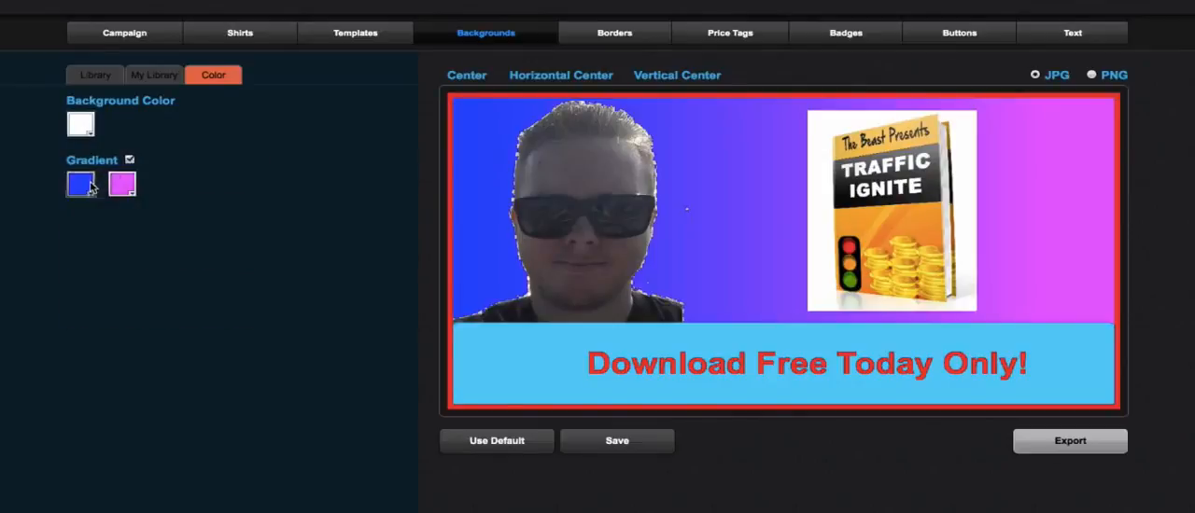
pyautogui.click(94, 187)
pyautogui.click(209, 279)
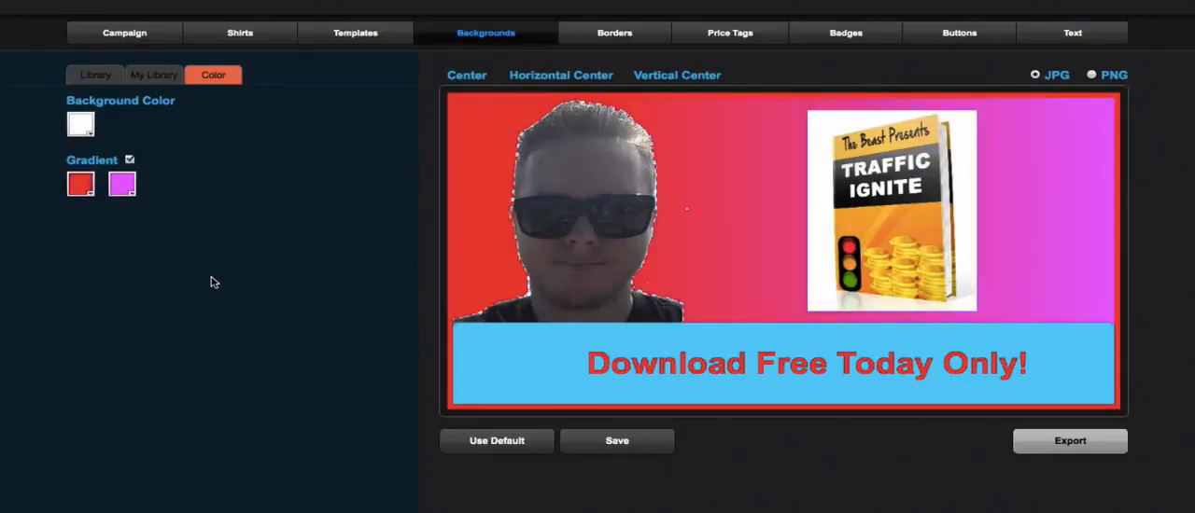
pyautogui.click(124, 186)
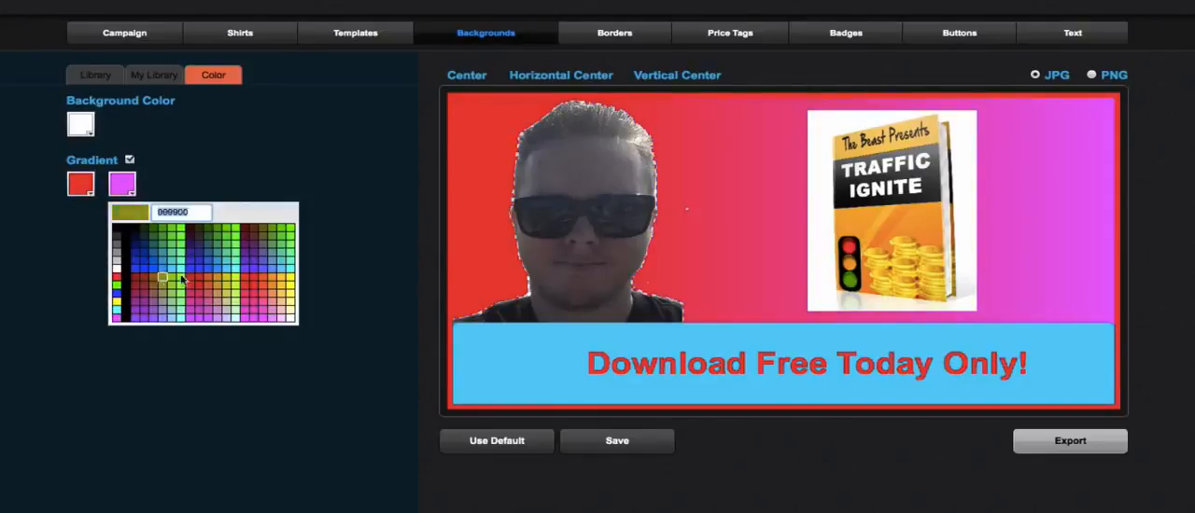
pyautogui.click(243, 238)
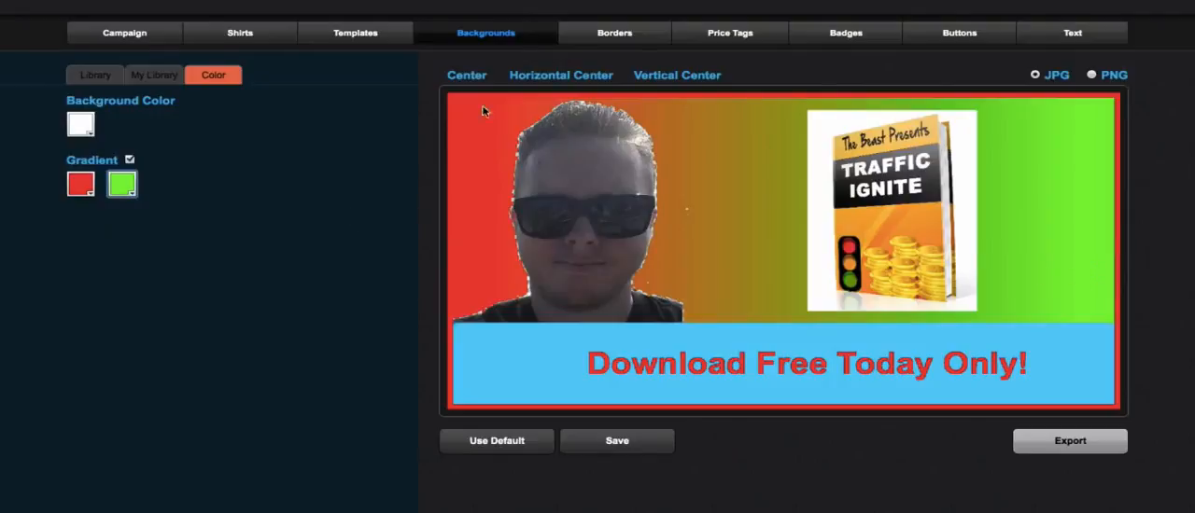
# - Change the banner's border color to yellow (FFFF00)
pyautogui.click(605, 37)
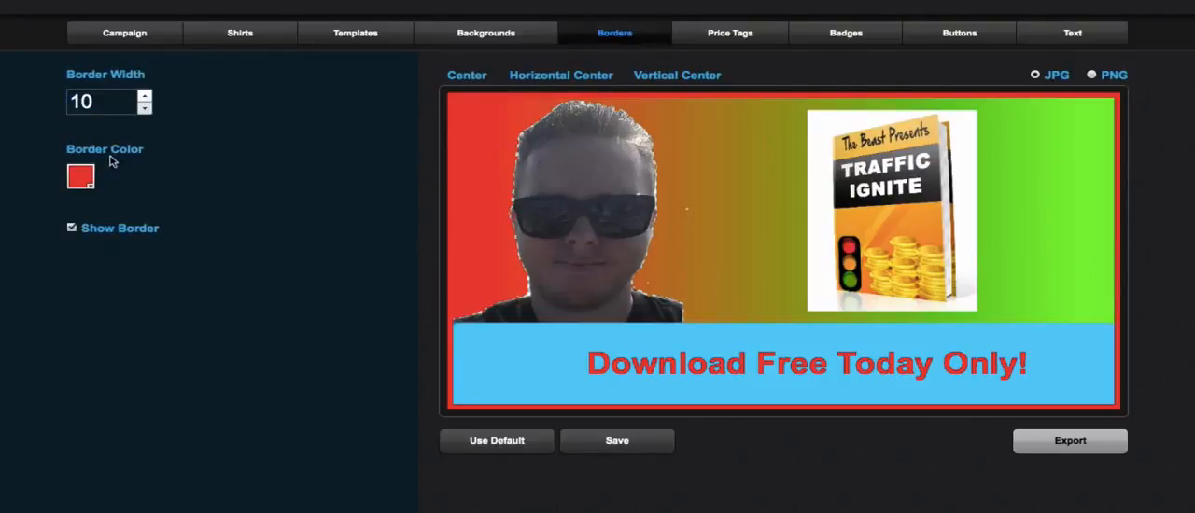
pyautogui.click(90, 180)
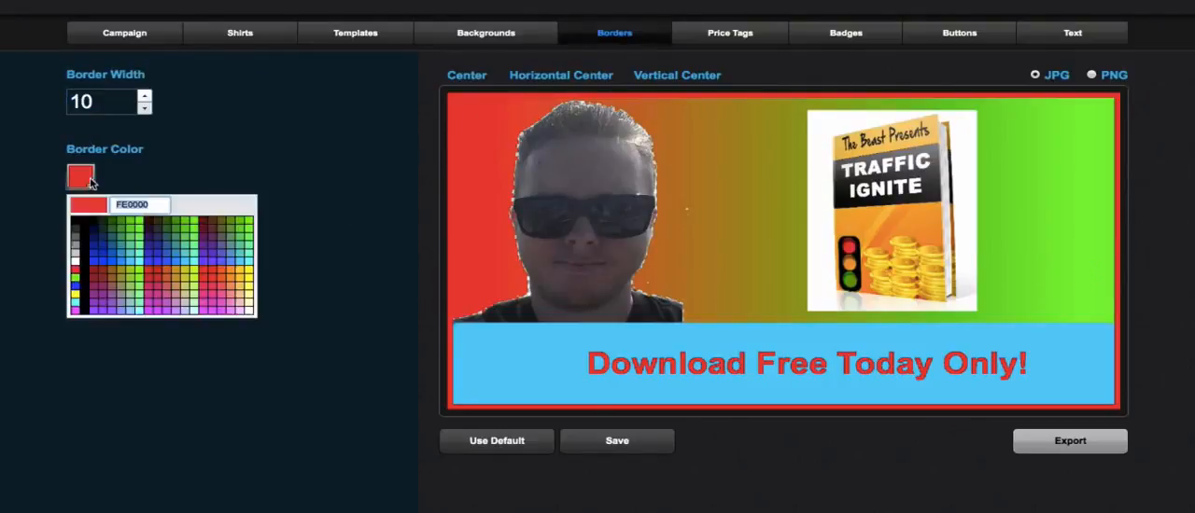
pyautogui.click(78, 297)
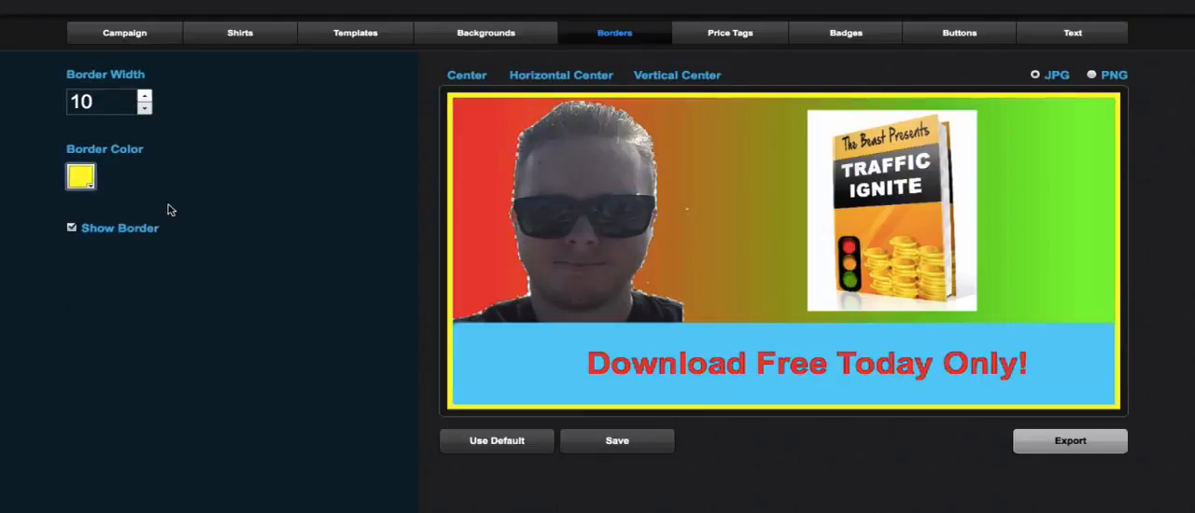